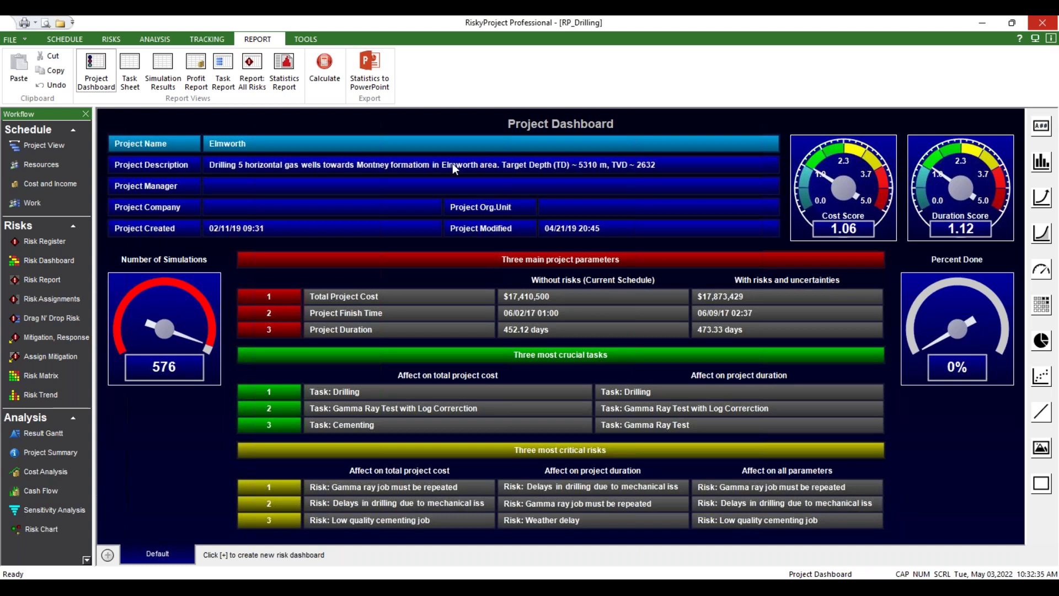
- Try centre alignment on the Elmworth project name text and restore its left alignment
{"action": "left_click", "coordinate": [873, 64]}
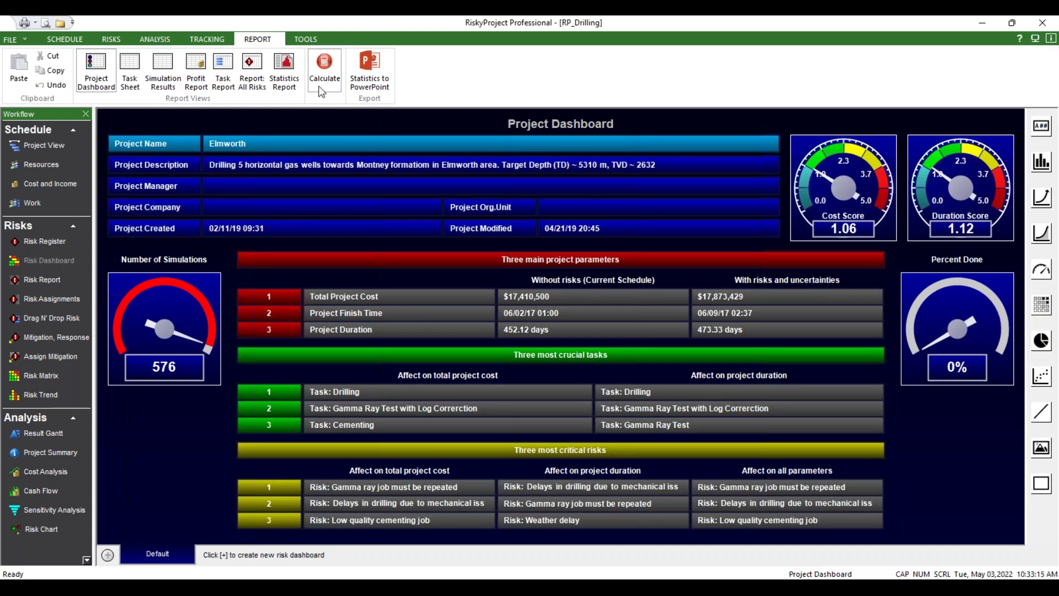
{"action": "left_click", "coordinate": [324, 143]}
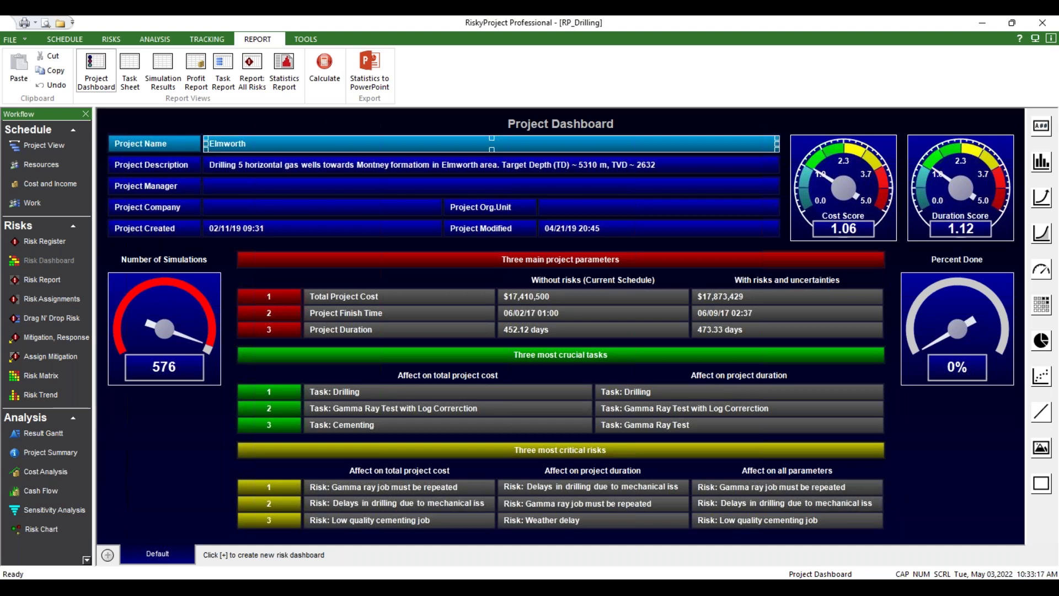
{"action": "right_click", "coordinate": [329, 144]}
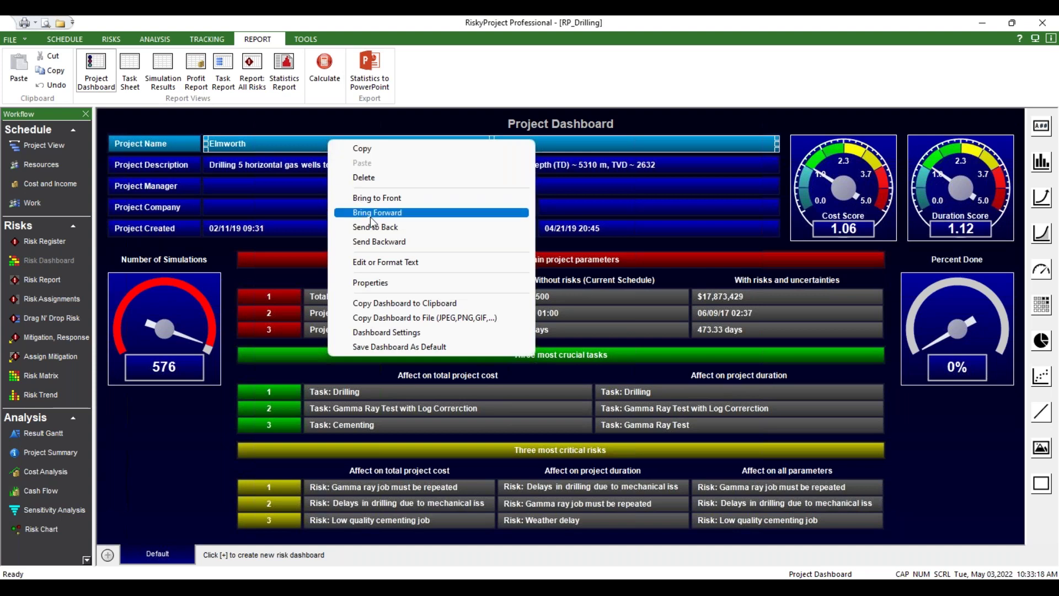
{"action": "left_click", "coordinate": [390, 263]}
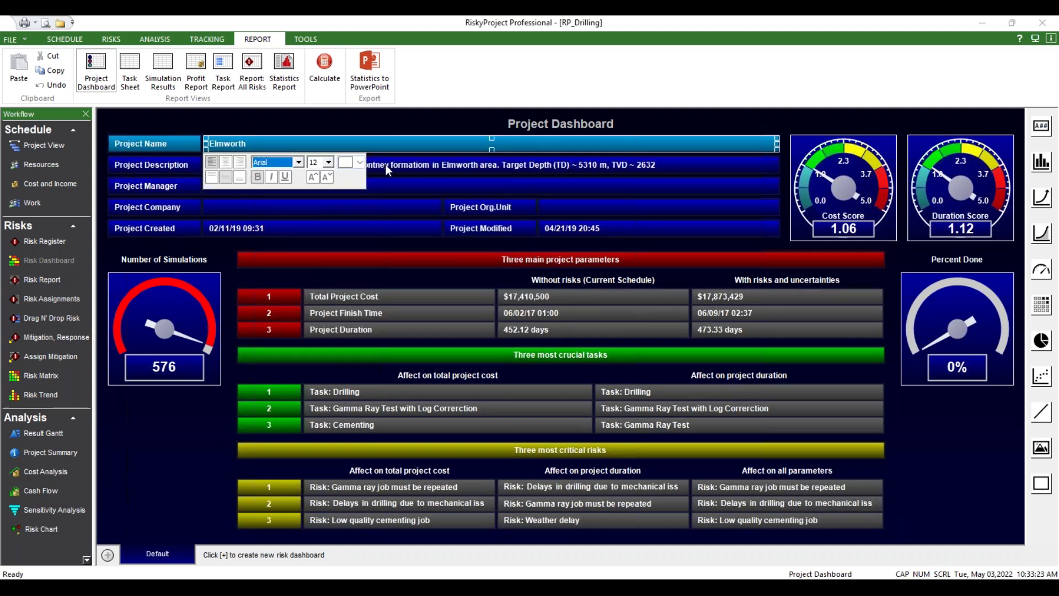
{"action": "left_click", "coordinate": [259, 145]}
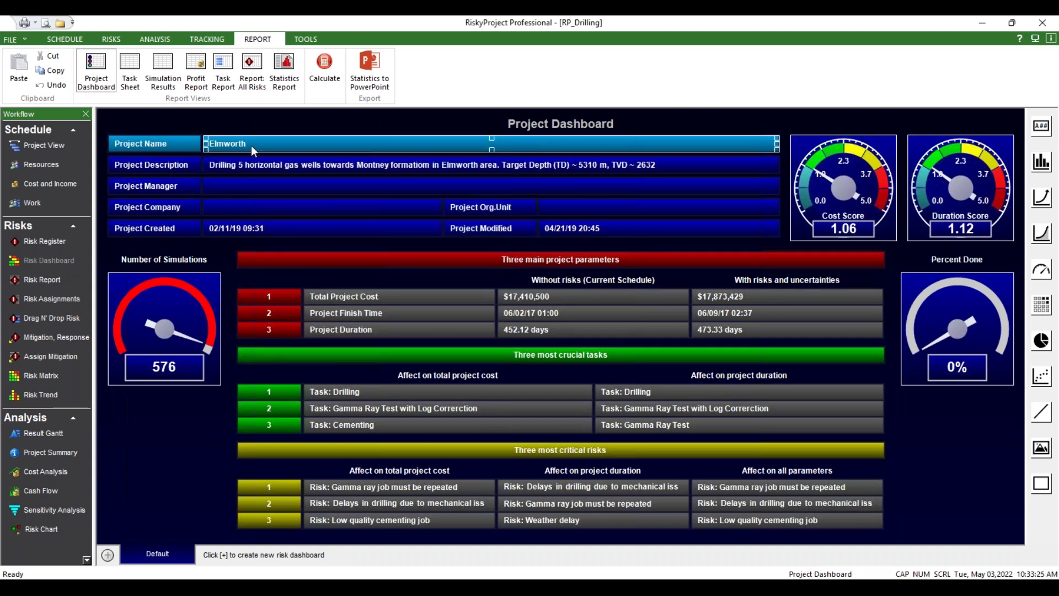
{"action": "right_click", "coordinate": [257, 147]}
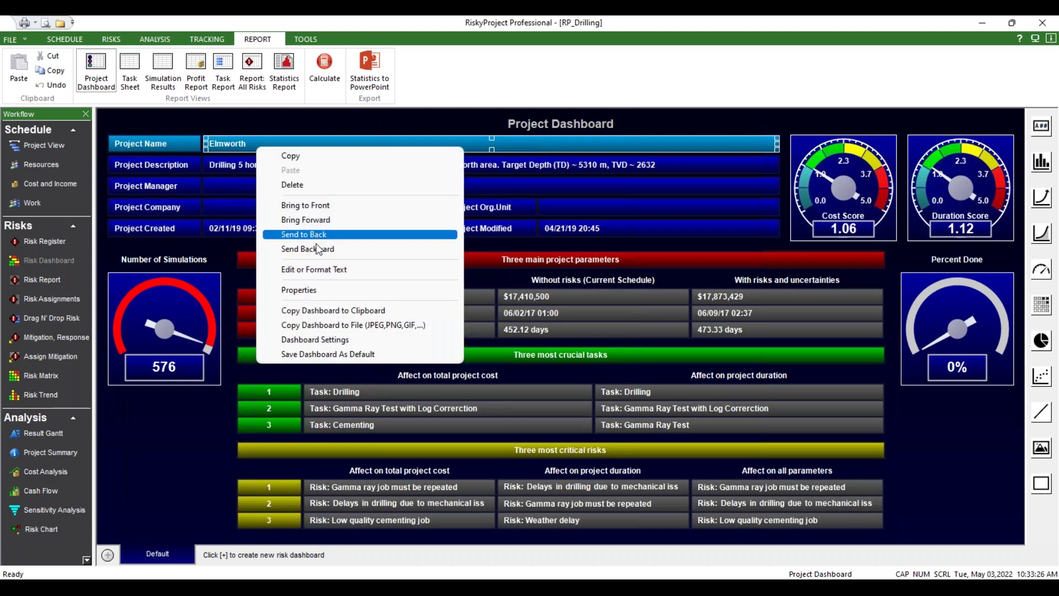
{"action": "left_click", "coordinate": [323, 270]}
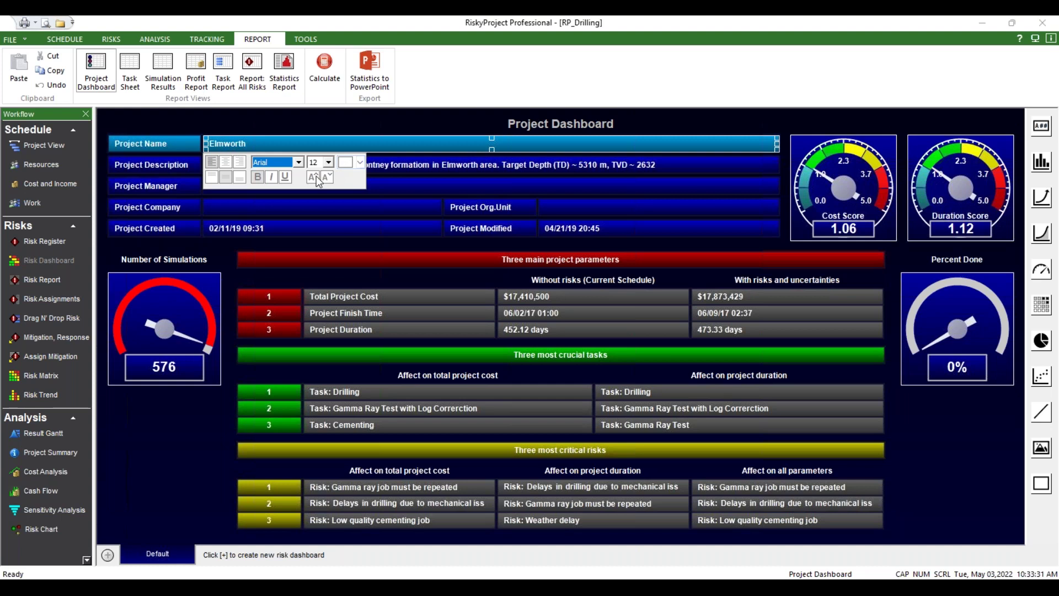
{"action": "left_click", "coordinate": [227, 163]}
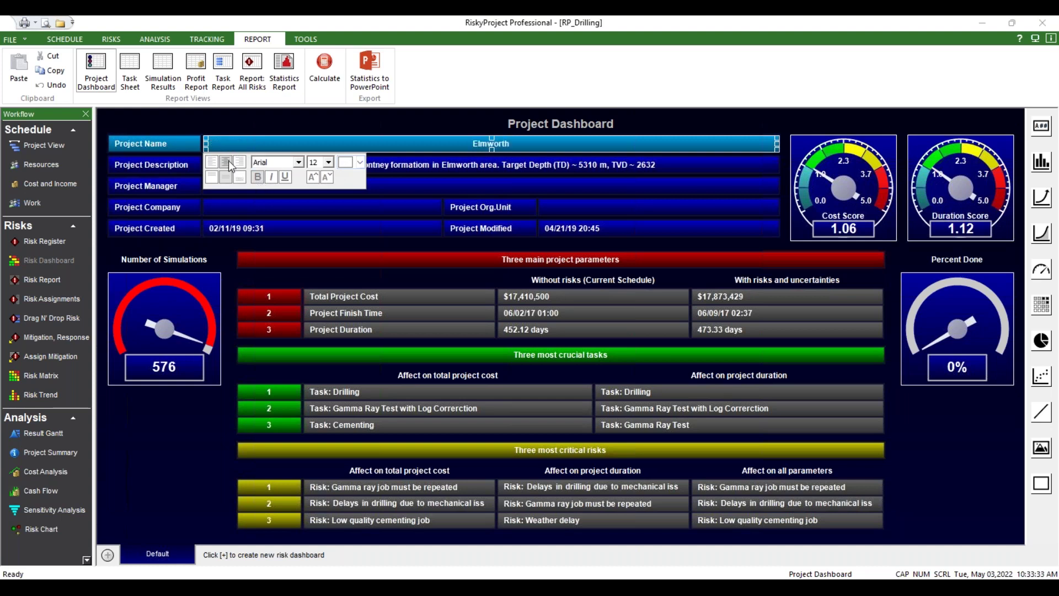
{"action": "left_click", "coordinate": [212, 162]}
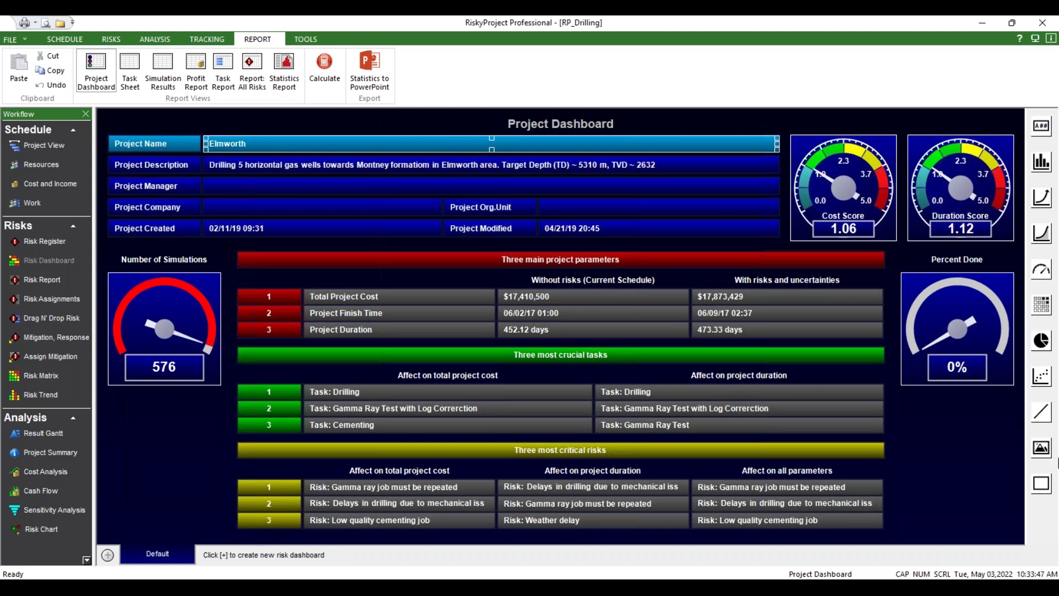
- Clear all contents of the current project dashboard and accept the confirmation
{"action": "right_click", "coordinate": [950, 486]}
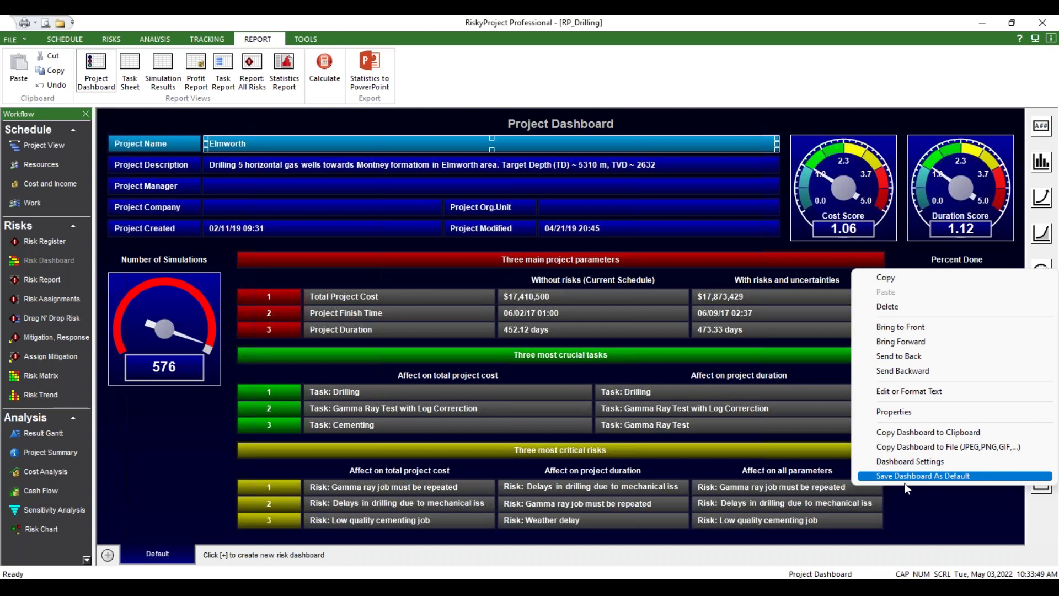
{"action": "left_click", "coordinate": [932, 517]}
{"action": "right_click", "coordinate": [949, 503]}
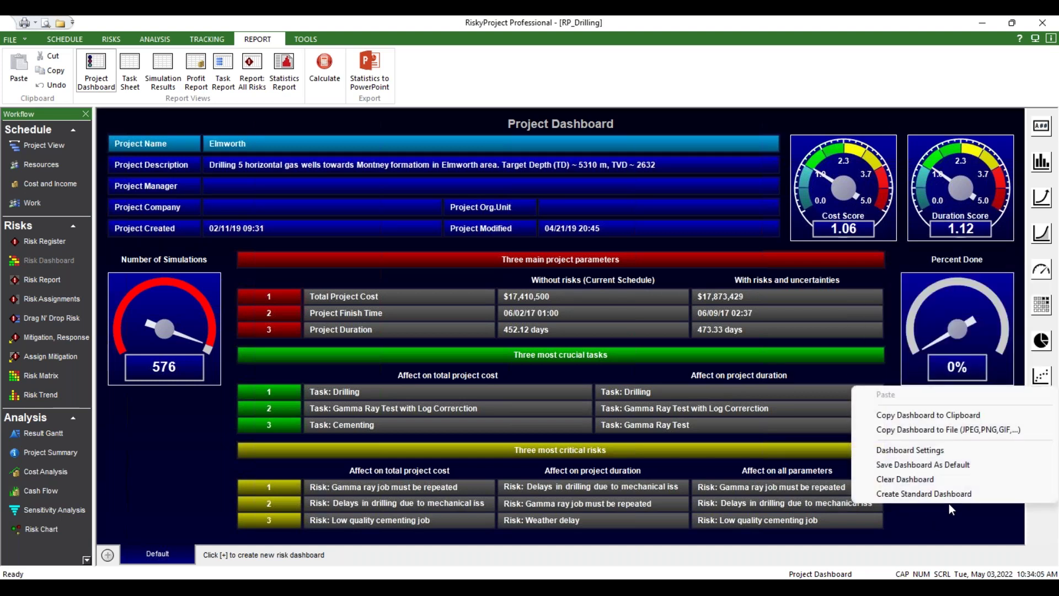
{"action": "left_click", "coordinate": [925, 479]}
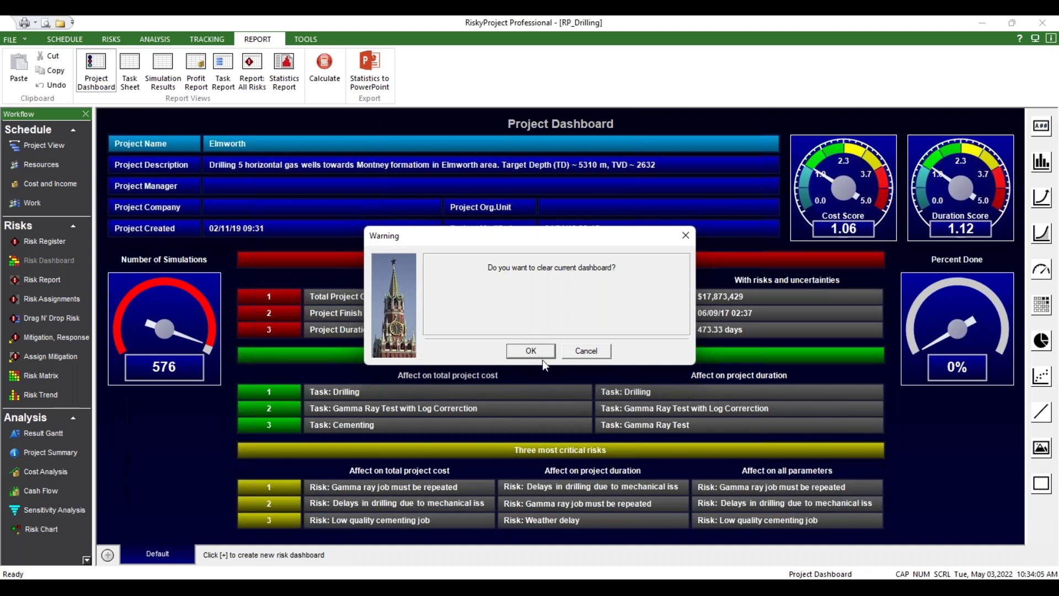
{"action": "left_click", "coordinate": [535, 349]}
- Set the dashboard background to a solid white fill in the dashboard settings
{"action": "right_click", "coordinate": [690, 383]}
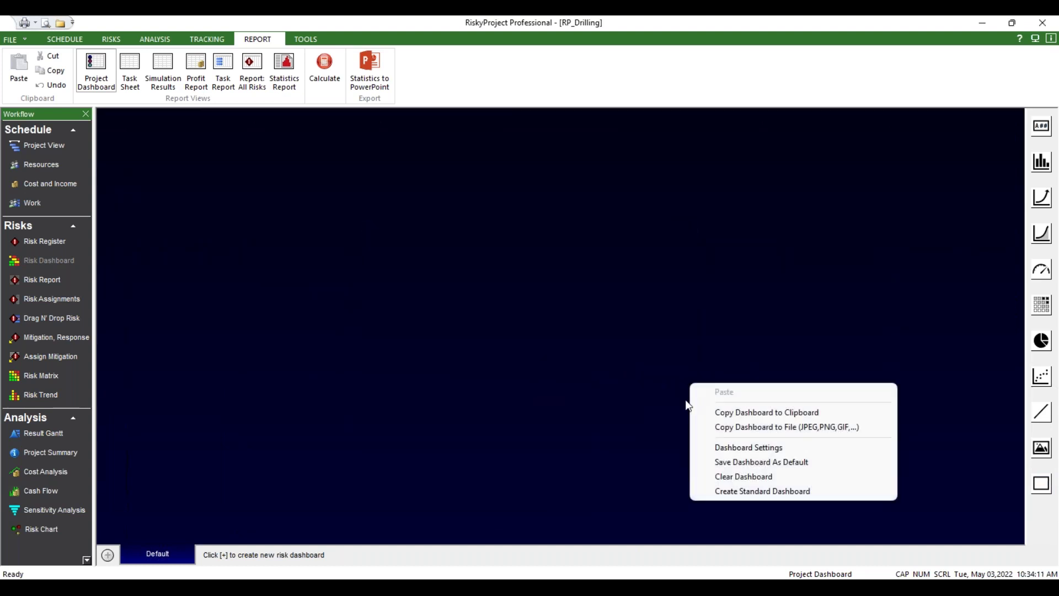
{"action": "left_click", "coordinate": [717, 447]}
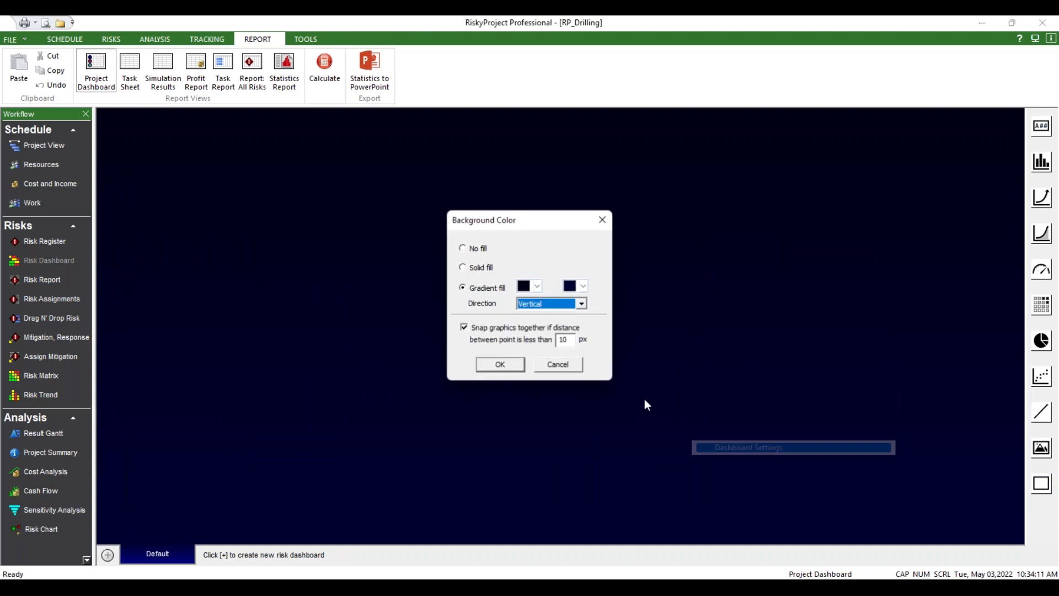
{"action": "left_click", "coordinate": [469, 267]}
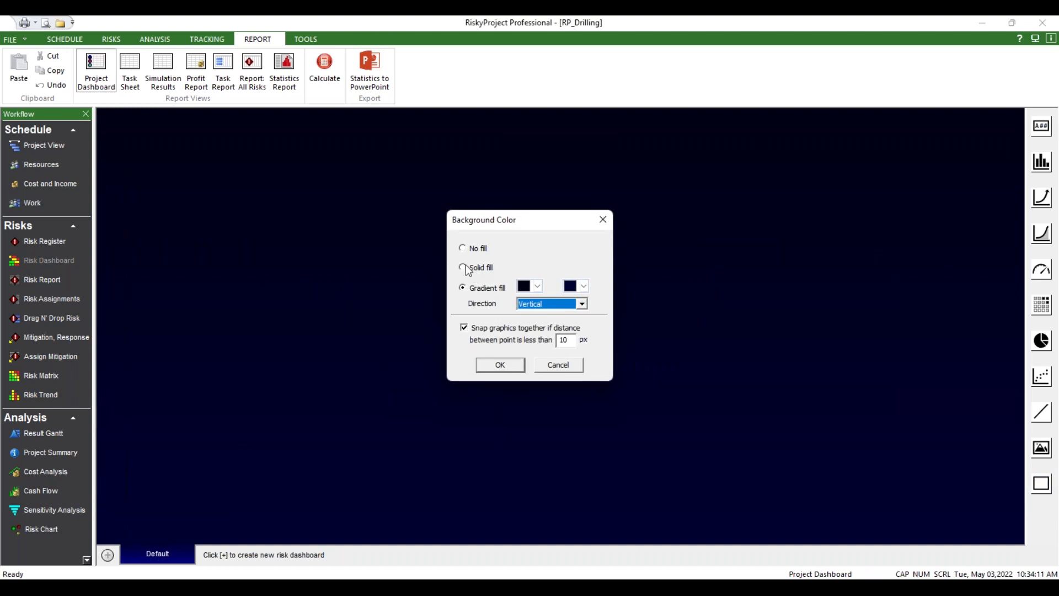
{"action": "left_click", "coordinate": [538, 268]}
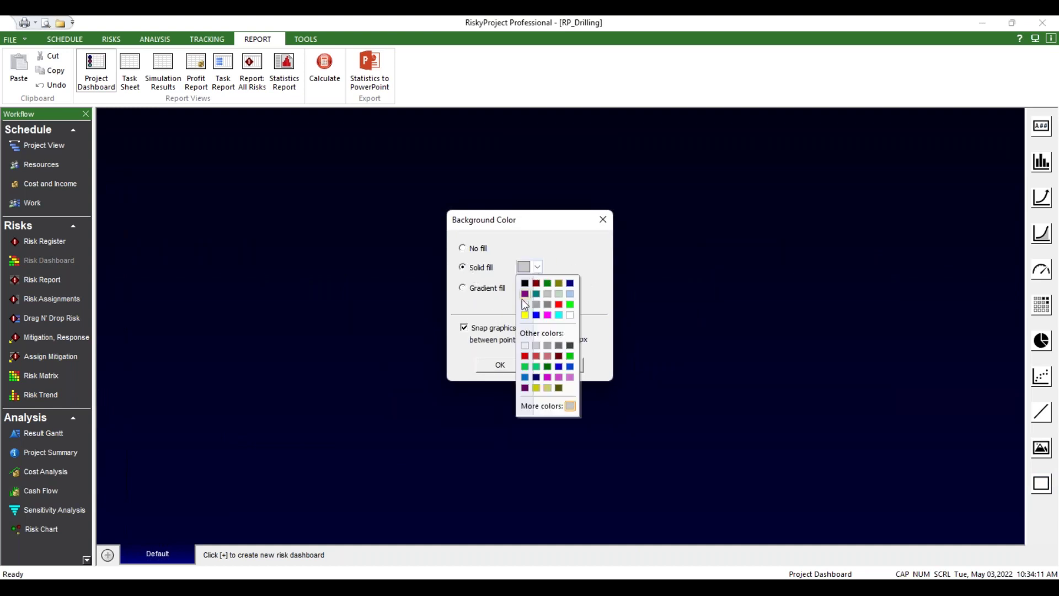
{"action": "left_click", "coordinate": [502, 366]}
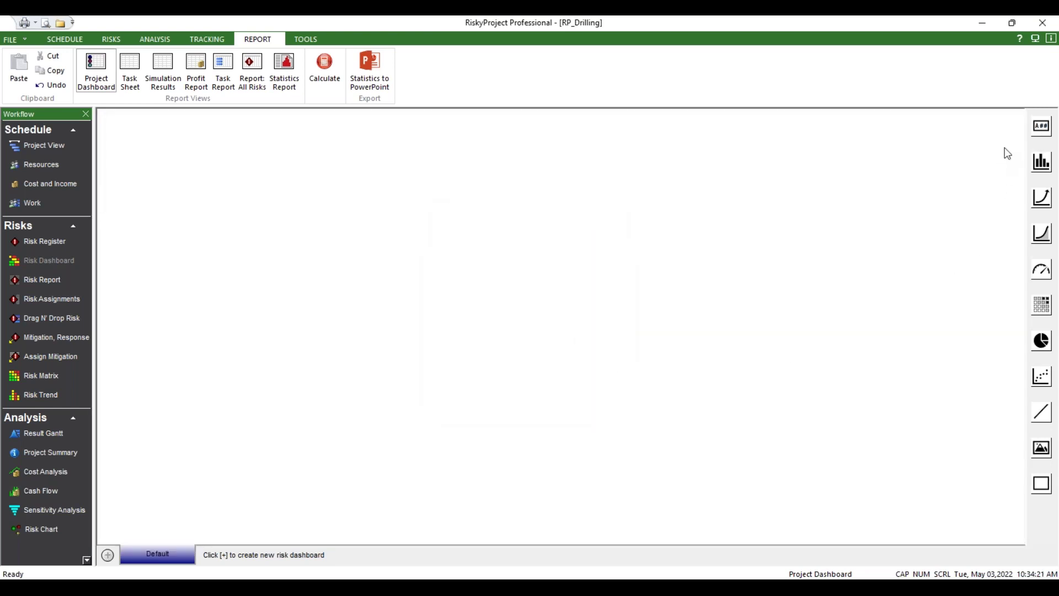
- Draw a wide, short indicator box near the upper middle of the empty dashboard
{"action": "left_click", "coordinate": [1042, 126]}
{"action": "left_click", "coordinate": [1042, 127]}
{"action": "left_click_drag", "start_coordinate": [445, 130], "coordinate": [618, 160]}
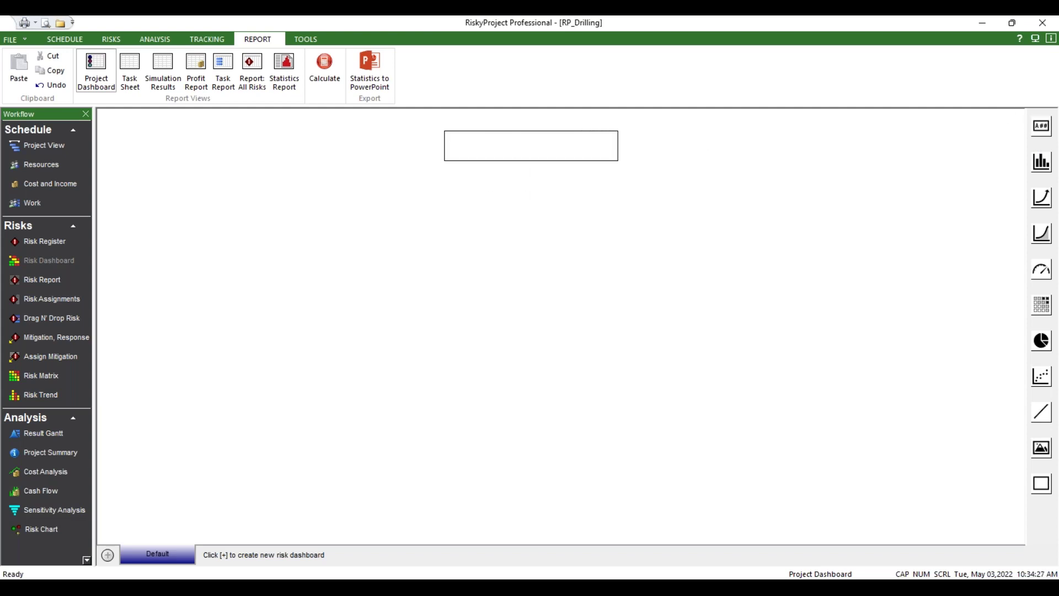
- Try to edit the text inside the new indicator box
{"action": "right_click", "coordinate": [543, 155]}
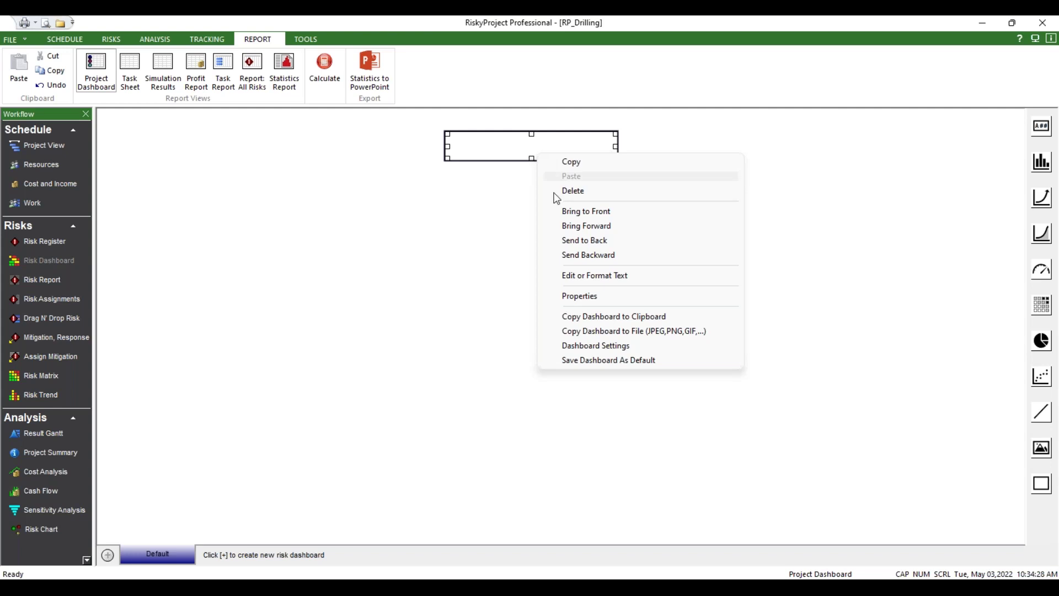
{"action": "left_click", "coordinate": [602, 275]}
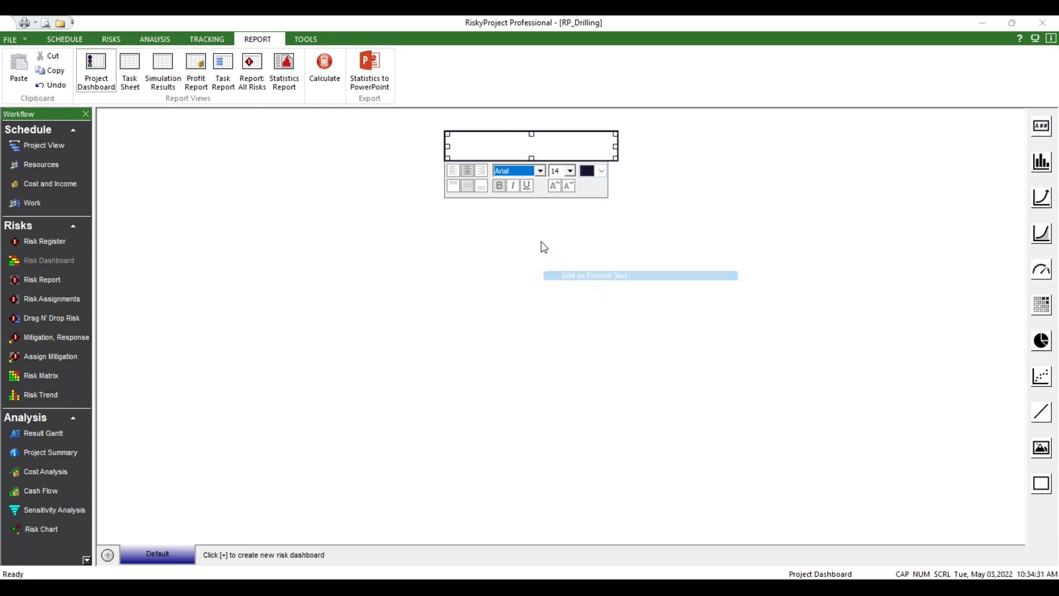
{"action": "left_click", "coordinate": [492, 151]}
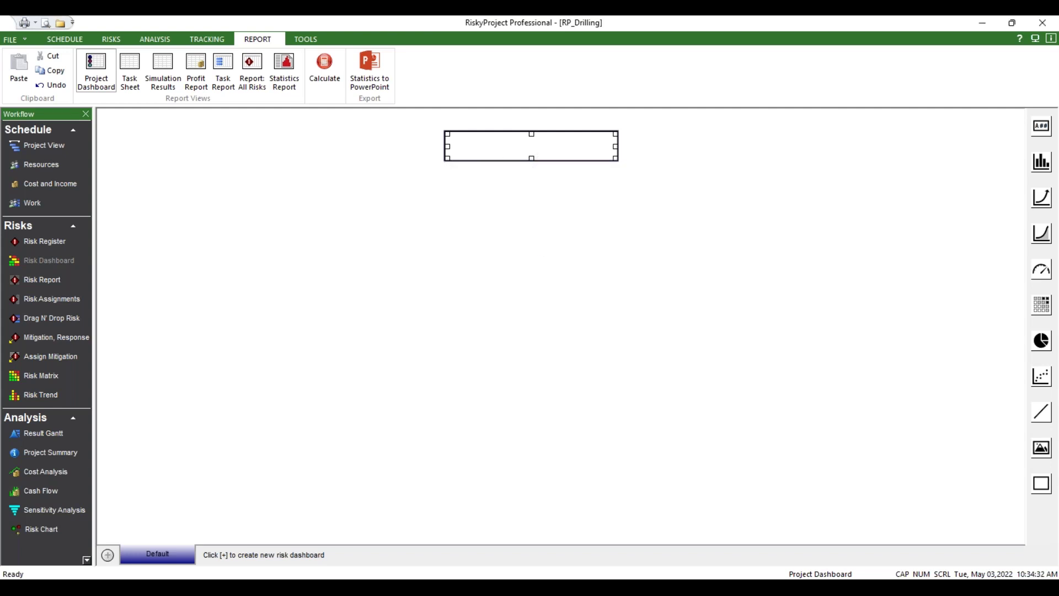
{"action": "right_click", "coordinate": [522, 157]}
{"action": "left_click", "coordinate": [568, 279]}
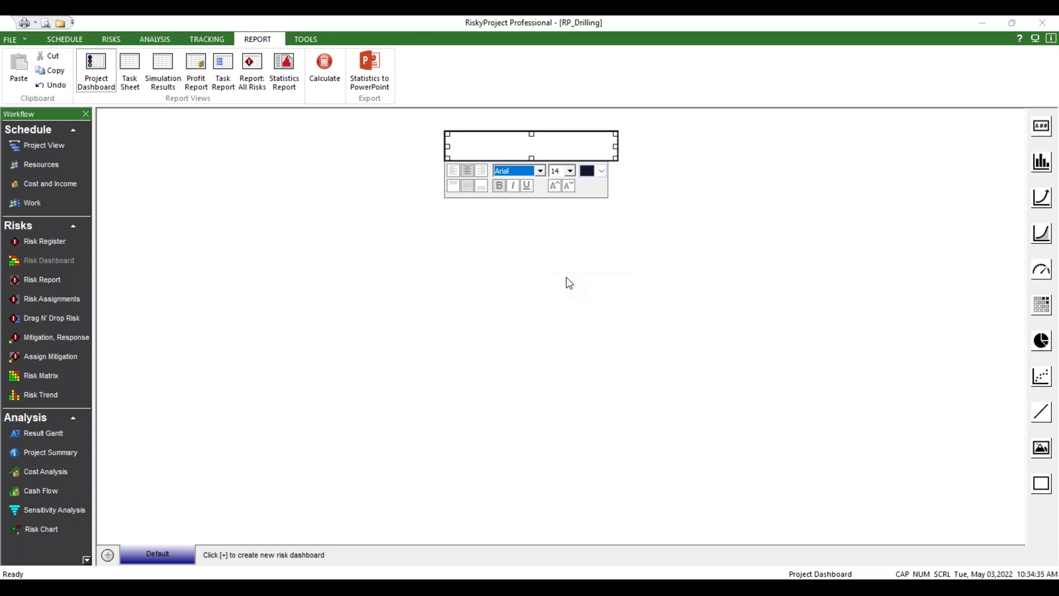
{"action": "key", "text": "Up"}
{"action": "key", "text": "Up"}
{"action": "left_click", "coordinate": [509, 142]}
{"action": "right_click", "coordinate": [482, 155]}
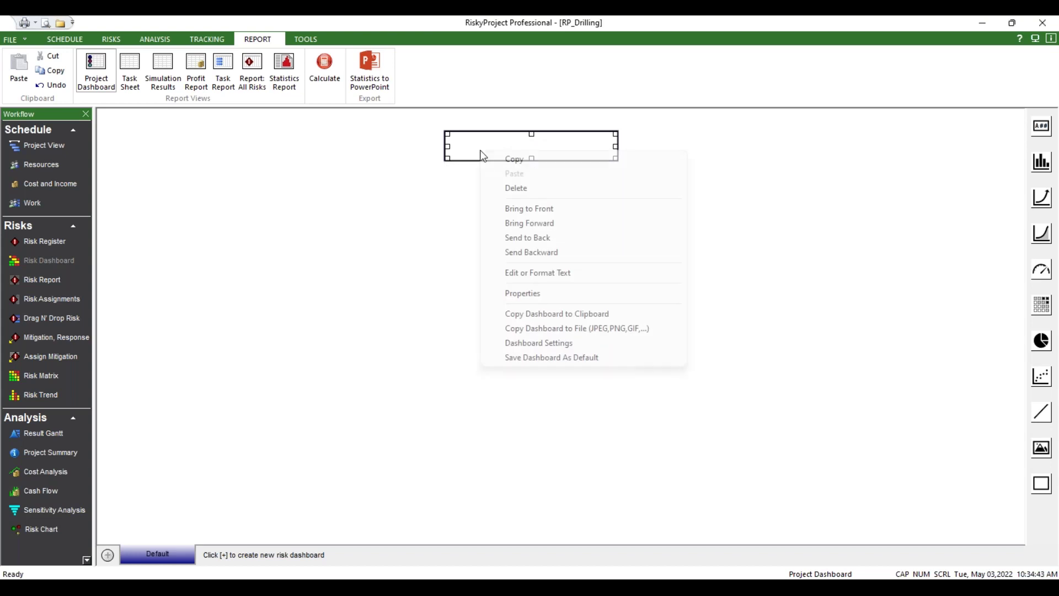
{"action": "left_click", "coordinate": [548, 271]}
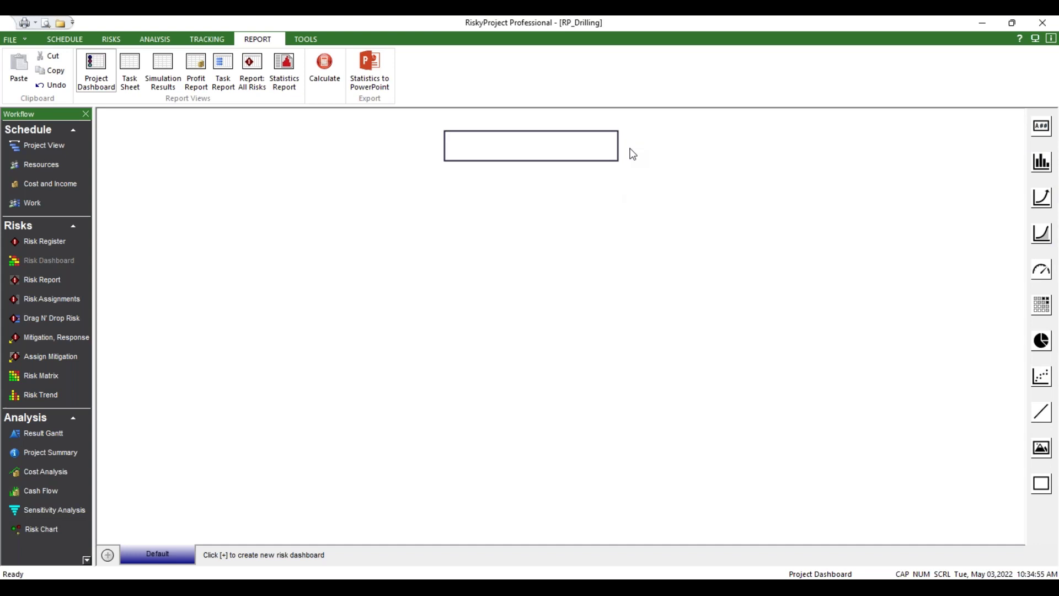
- Examine the indicators offered in the box's properties for the risk parameters, number of risks, risk cost, reviews and schedule-related categories
{"action": "right_click", "coordinate": [605, 153]}
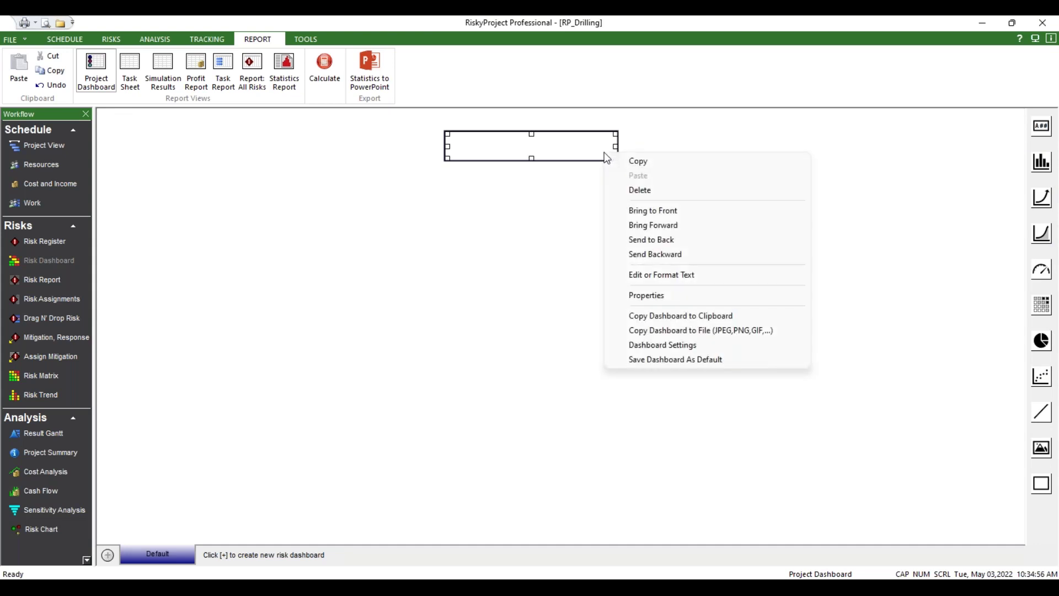
{"action": "left_click", "coordinate": [647, 298]}
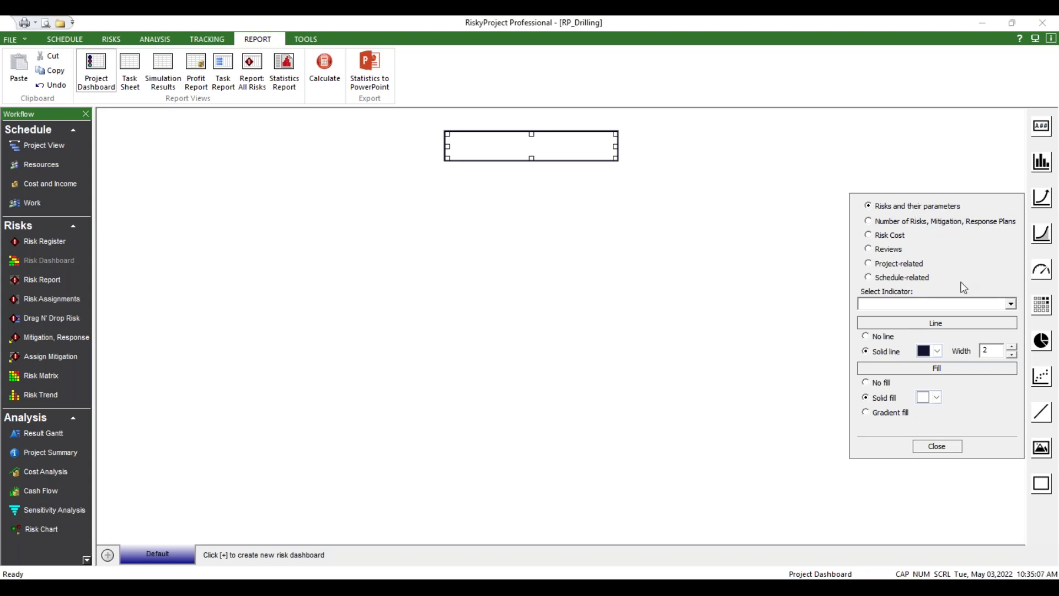
{"action": "left_click", "coordinate": [1010, 304]}
{"action": "left_click", "coordinate": [1010, 304]}
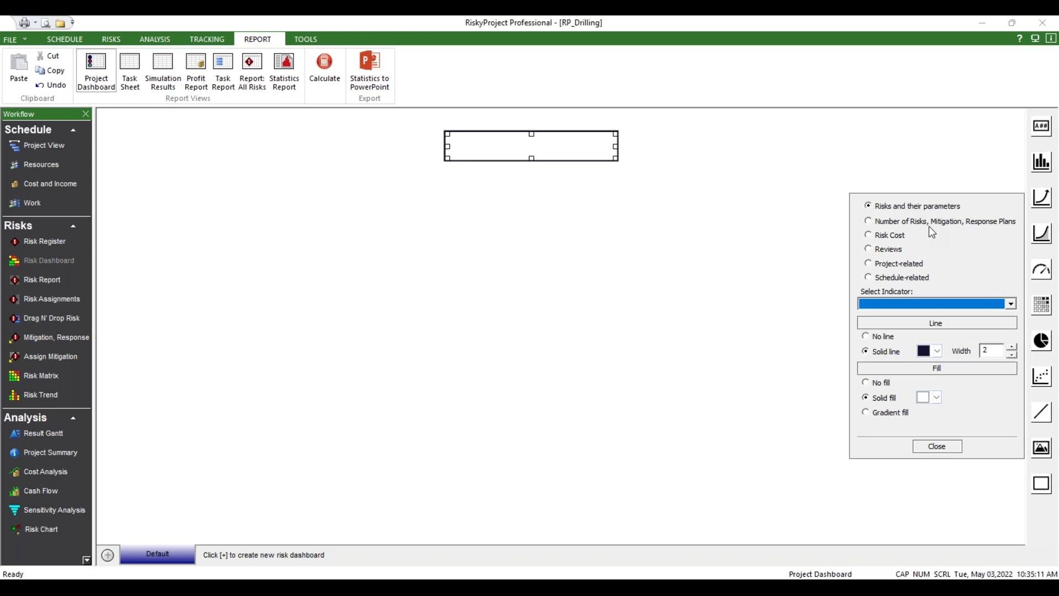
{"action": "left_click", "coordinate": [930, 222]}
{"action": "left_click", "coordinate": [1011, 308]}
{"action": "left_click", "coordinate": [1009, 306]}
{"action": "left_click", "coordinate": [897, 236]}
{"action": "left_click", "coordinate": [1011, 305]}
{"action": "left_click", "coordinate": [1011, 306]}
{"action": "left_click", "coordinate": [902, 252]}
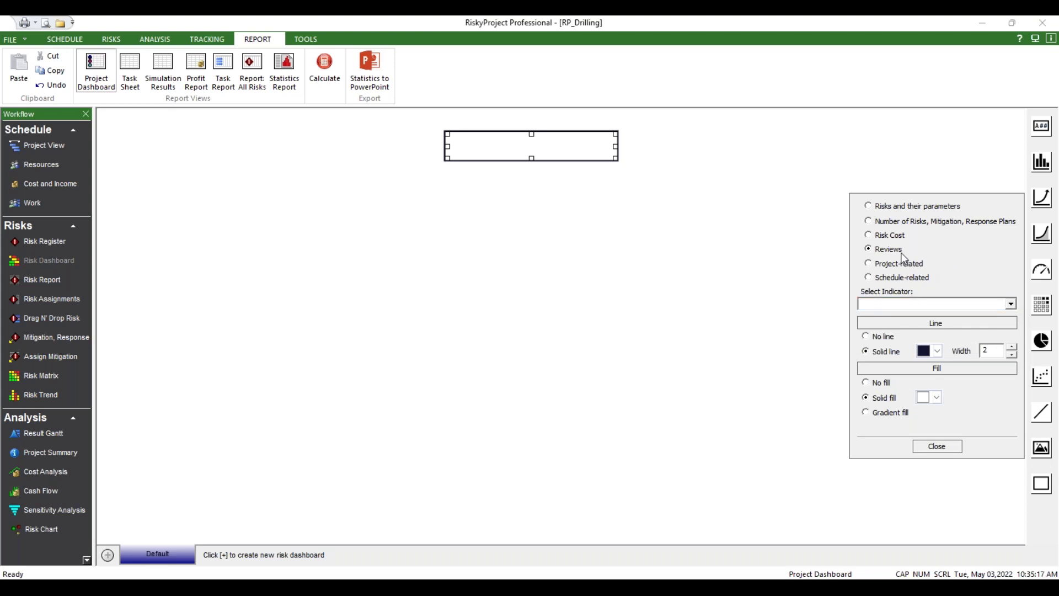
{"action": "left_click", "coordinate": [869, 279]}
{"action": "left_click", "coordinate": [937, 446]}
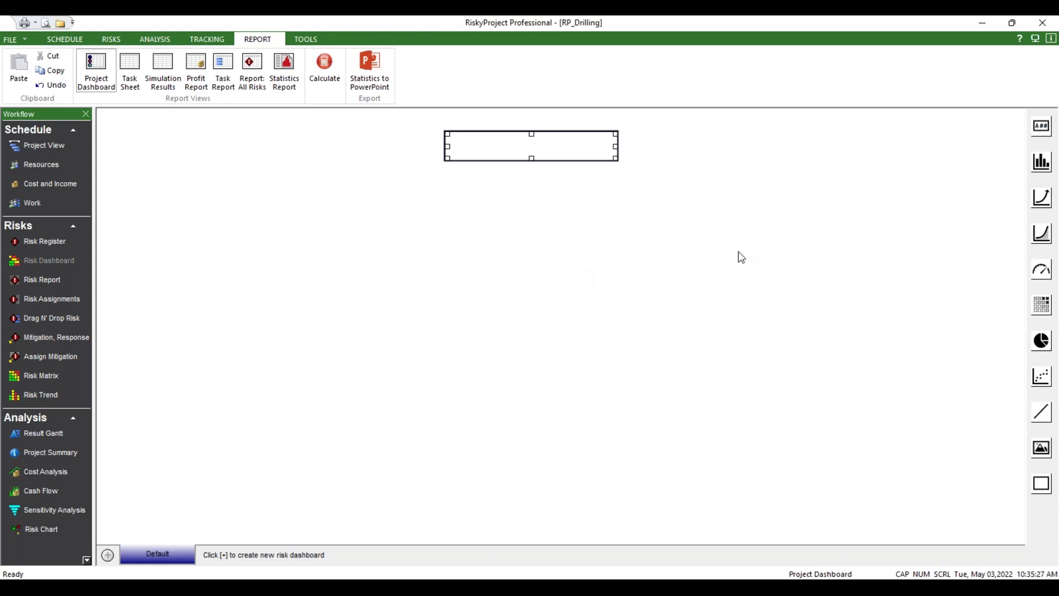
- Draw a rectangle below the indicator box and give it a solid outline and a solid white fill
{"action": "left_click", "coordinate": [1040, 485]}
{"action": "left_click_drag", "start_coordinate": [428, 187], "coordinate": [569, 213]}
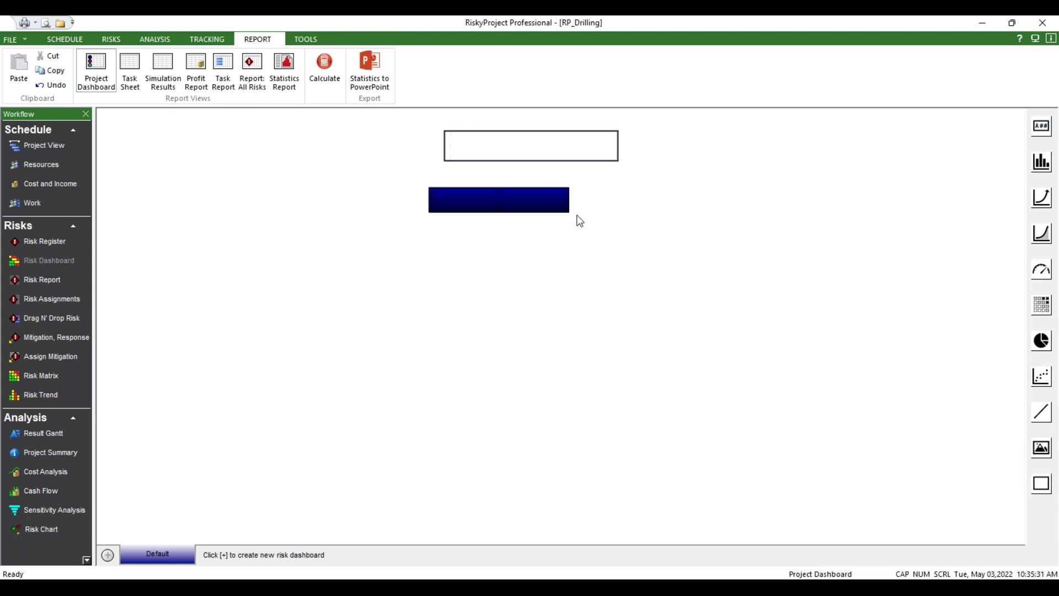
{"action": "right_click", "coordinate": [531, 208]}
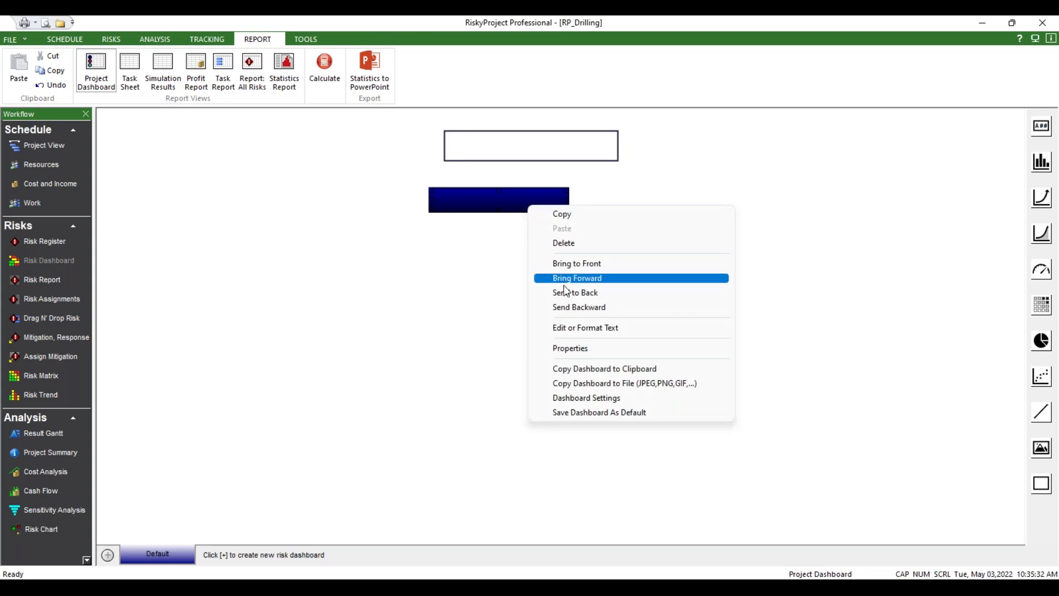
{"action": "left_click", "coordinate": [570, 348]}
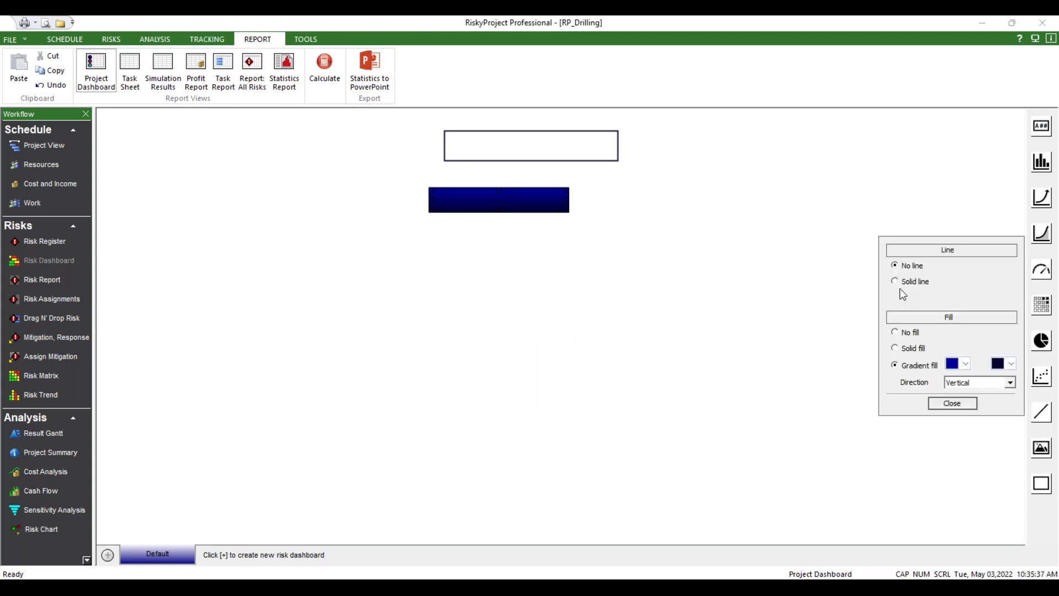
{"action": "left_click", "coordinate": [901, 283]}
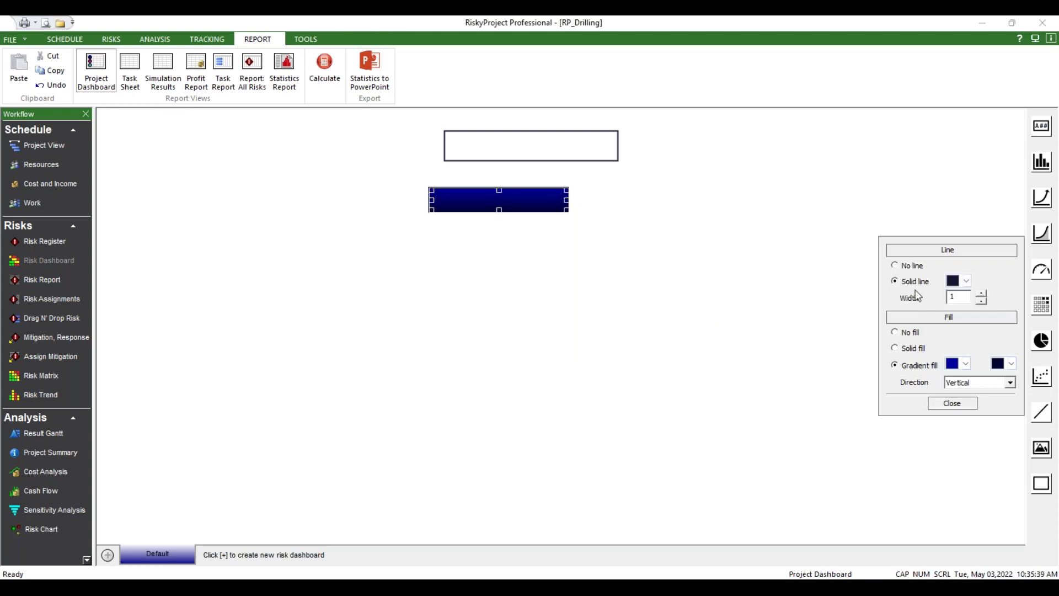
{"action": "left_click", "coordinate": [911, 348]}
{"action": "left_click", "coordinate": [960, 348]}
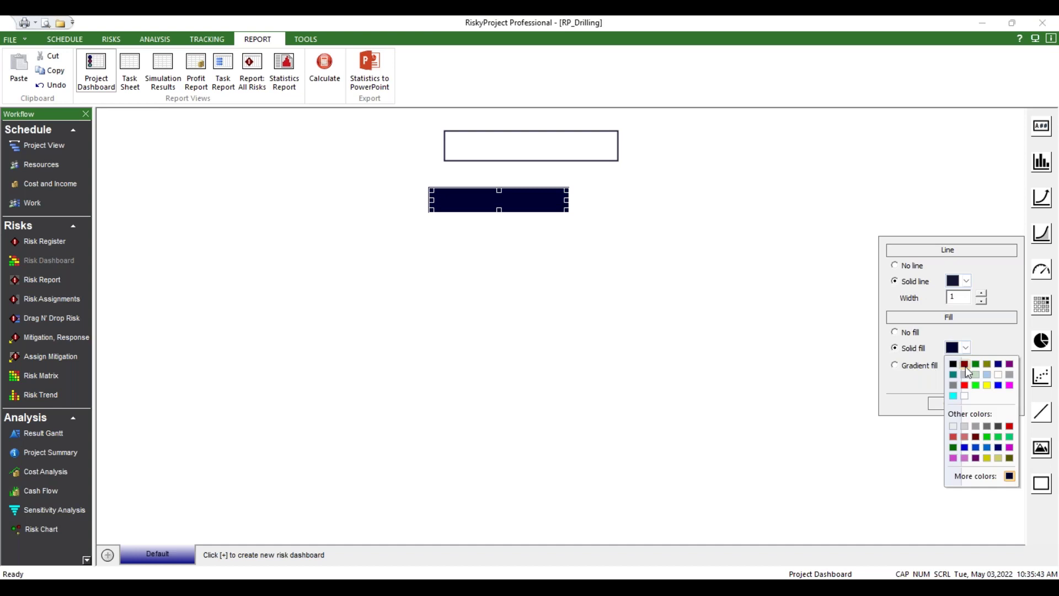
{"action": "left_click", "coordinate": [965, 396]}
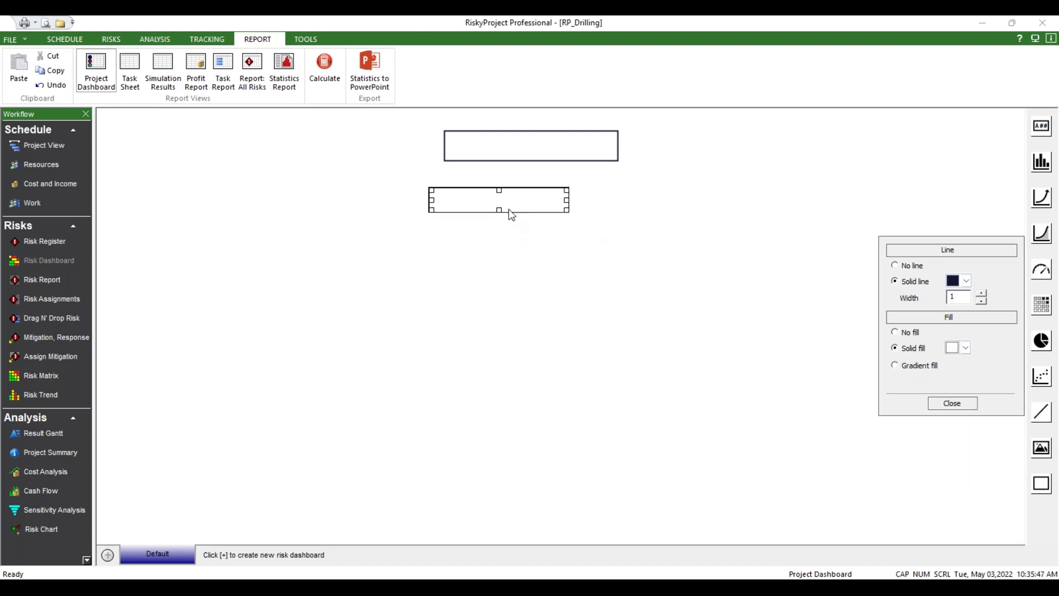
- Add the text "Dashboard" inside the white rectangle and set its font size to 24
{"action": "left_click", "coordinate": [969, 403]}
{"action": "right_click", "coordinate": [539, 197]}
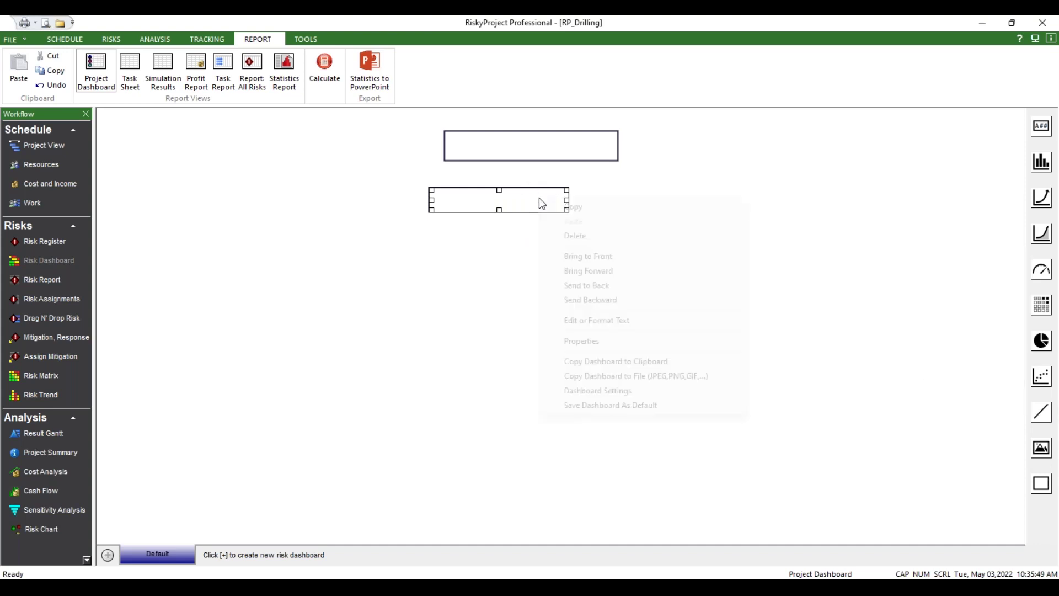
{"action": "left_click", "coordinate": [593, 318]}
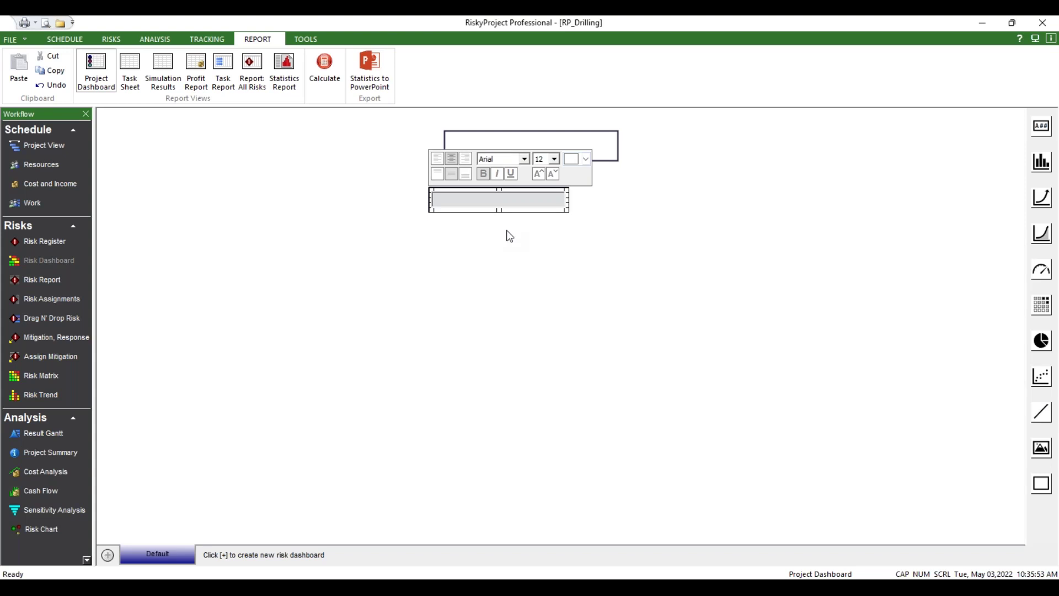
{"action": "type", "text": "Dashb"}
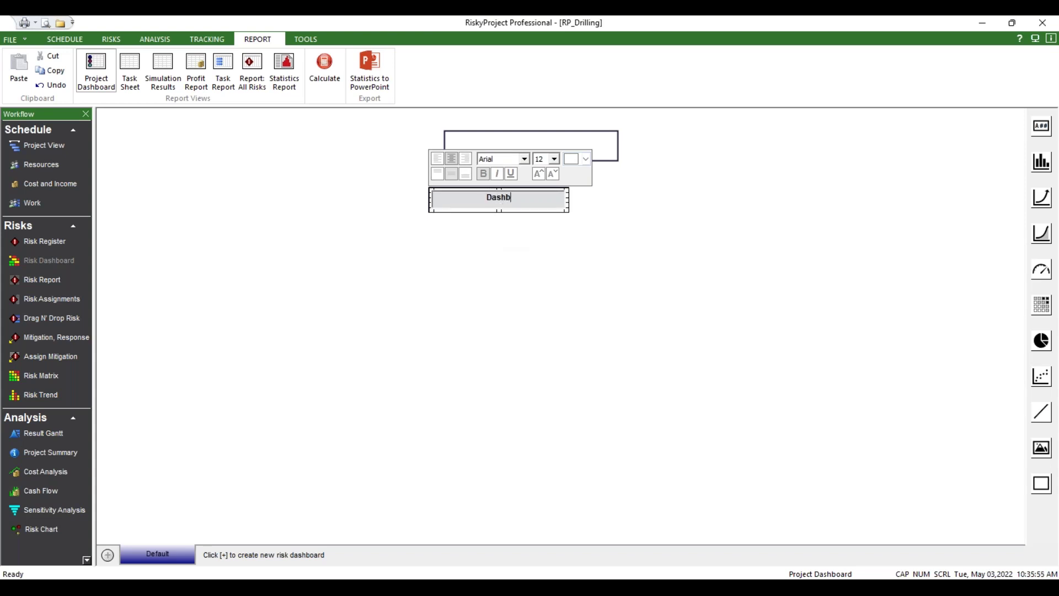
{"action": "type", "text": "oard"}
{"action": "left_click", "coordinate": [558, 161]}
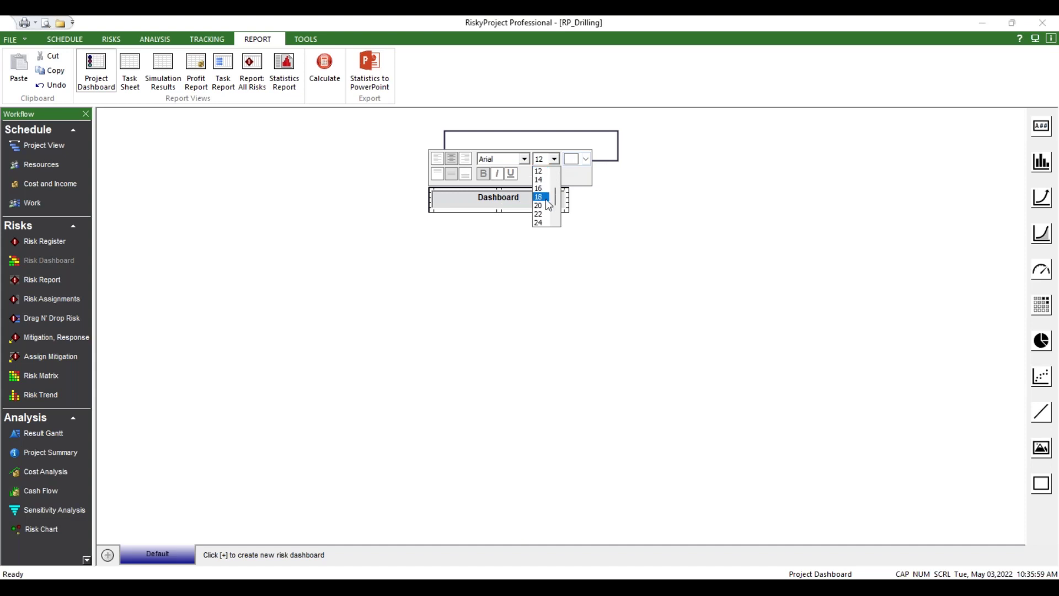
{"action": "left_click", "coordinate": [539, 223]}
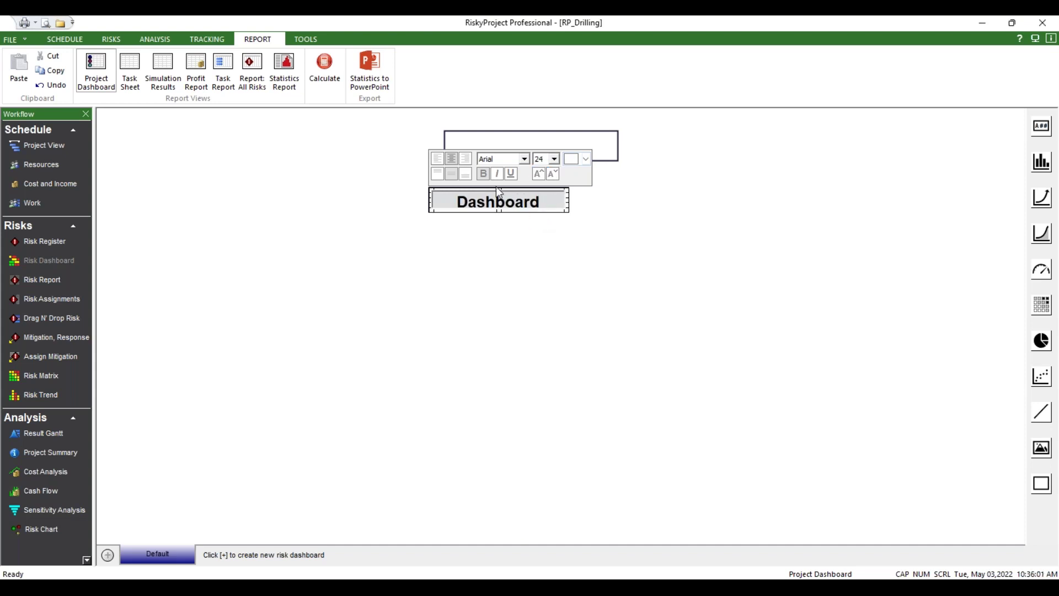
- Set the "Dashboard" text colour to black and make the rectangle slightly wider and taller
{"action": "left_click", "coordinate": [586, 159]}
{"action": "left_click", "coordinate": [572, 176]}
{"action": "left_click", "coordinate": [641, 255]}
{"action": "left_click", "coordinate": [567, 194]}
{"action": "mouse_move", "coordinate": [566, 198]}
{"action": "left_mouse_down"}
{"action": "mouse_move", "coordinate": [463, 190]}
{"action": "mouse_move", "coordinate": [633, 193]}
{"action": "mouse_move", "coordinate": [586, 191]}
{"action": "left_mouse_up"}
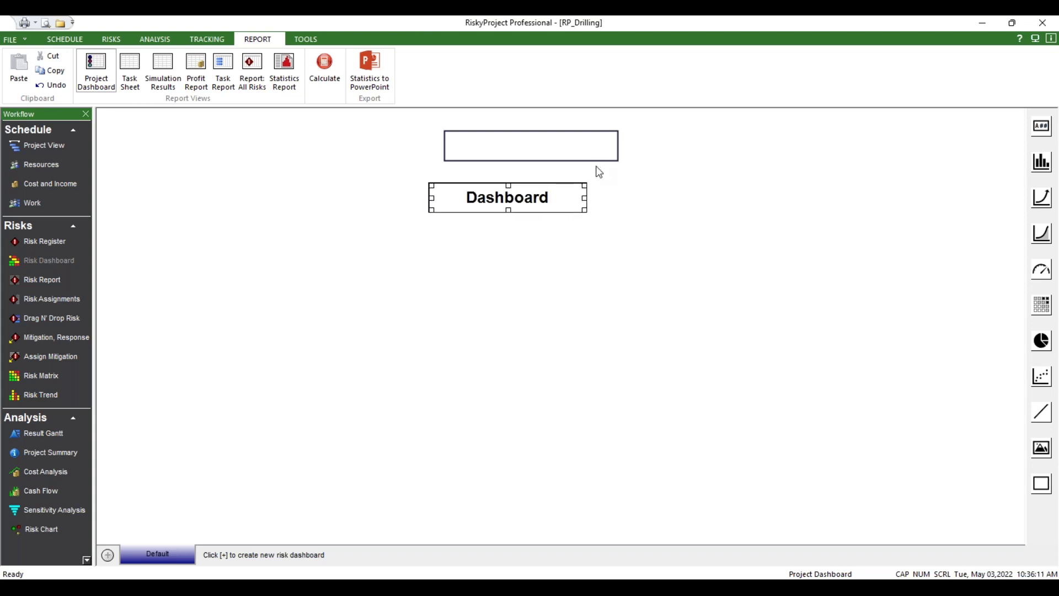
- Delete the empty indicator box and move the "Dashboard" rectangle up into its place near the top centre of the dashboard
{"action": "left_click", "coordinate": [596, 161]}
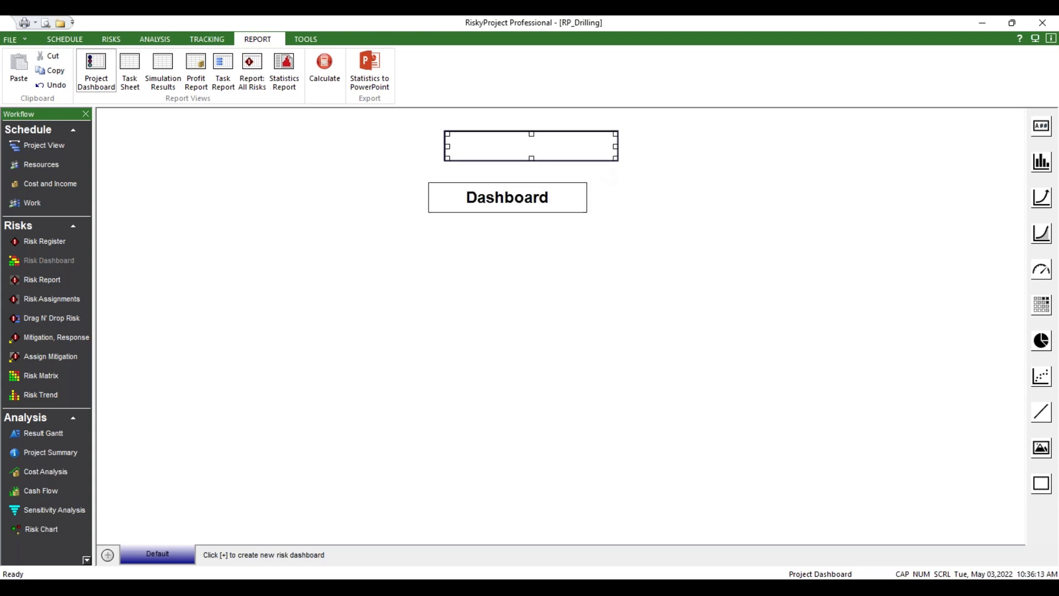
{"action": "right_click", "coordinate": [596, 161]}
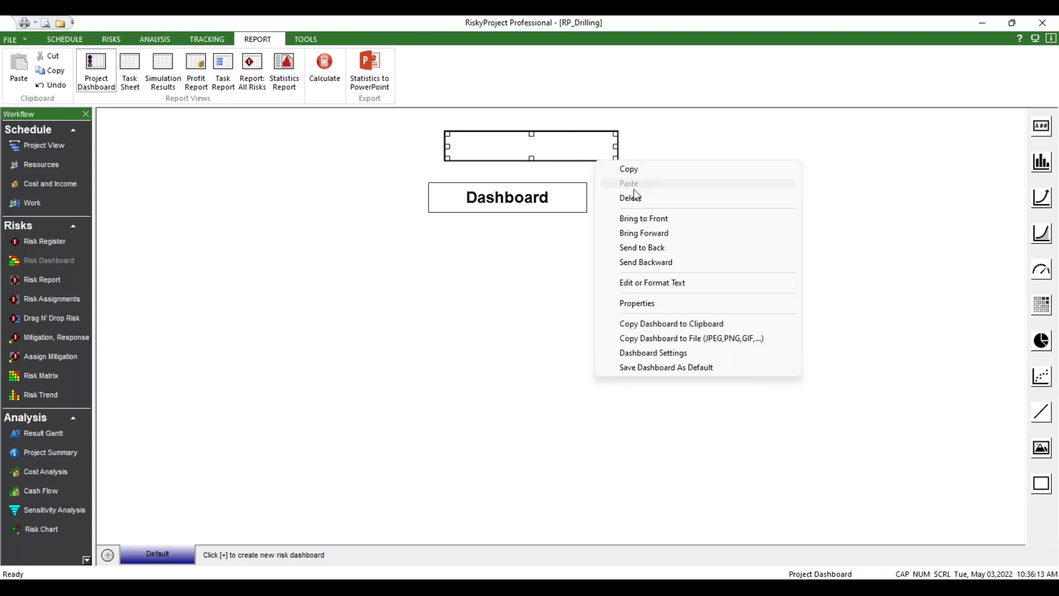
{"action": "left_click", "coordinate": [633, 198]}
{"action": "left_click_drag", "start_coordinate": [559, 186], "coordinate": [594, 125]}
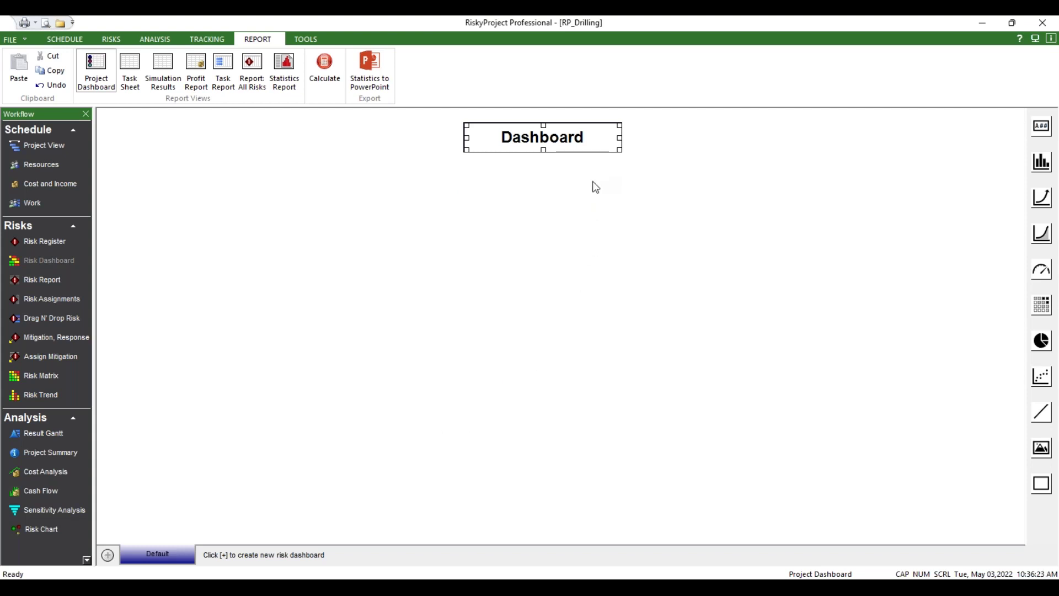
- Replace the custom layout with the standard project dashboard, accepting that the current dashboard is cleared
{"action": "right_click", "coordinate": [569, 219]}
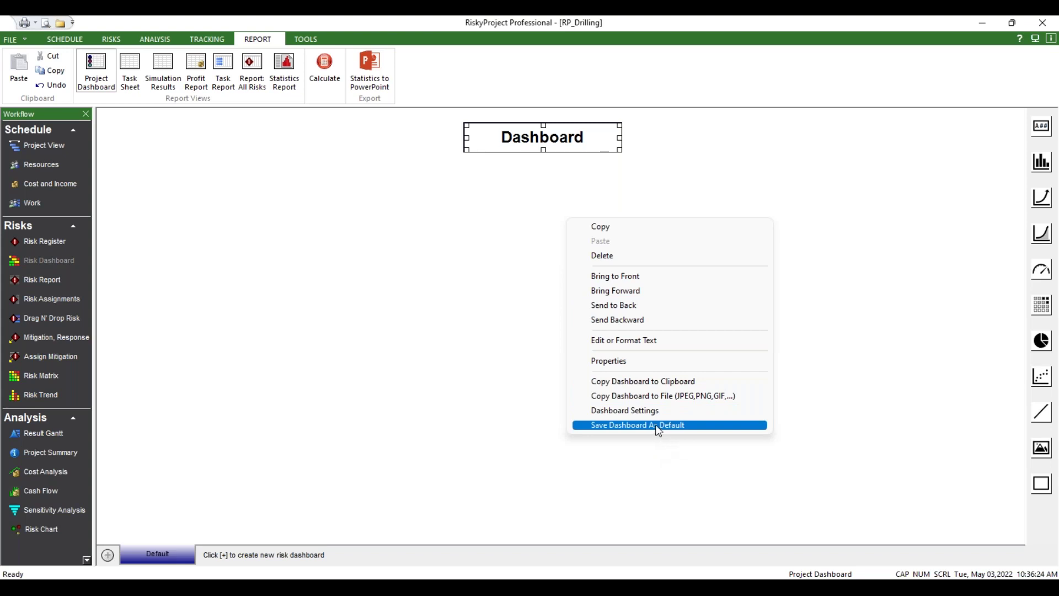
{"action": "left_click", "coordinate": [919, 392]}
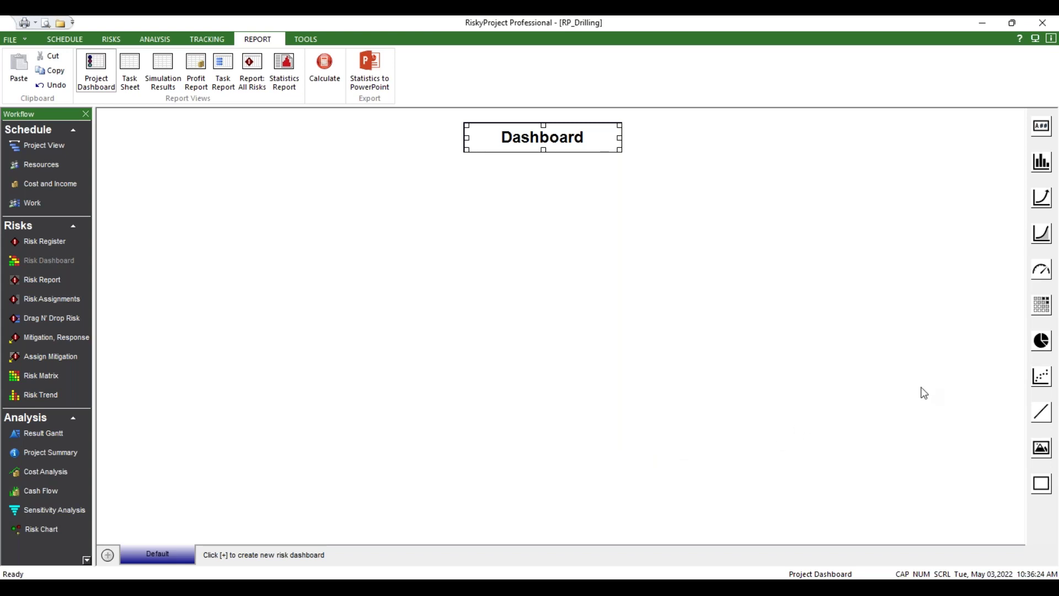
{"action": "right_click", "coordinate": [784, 370]}
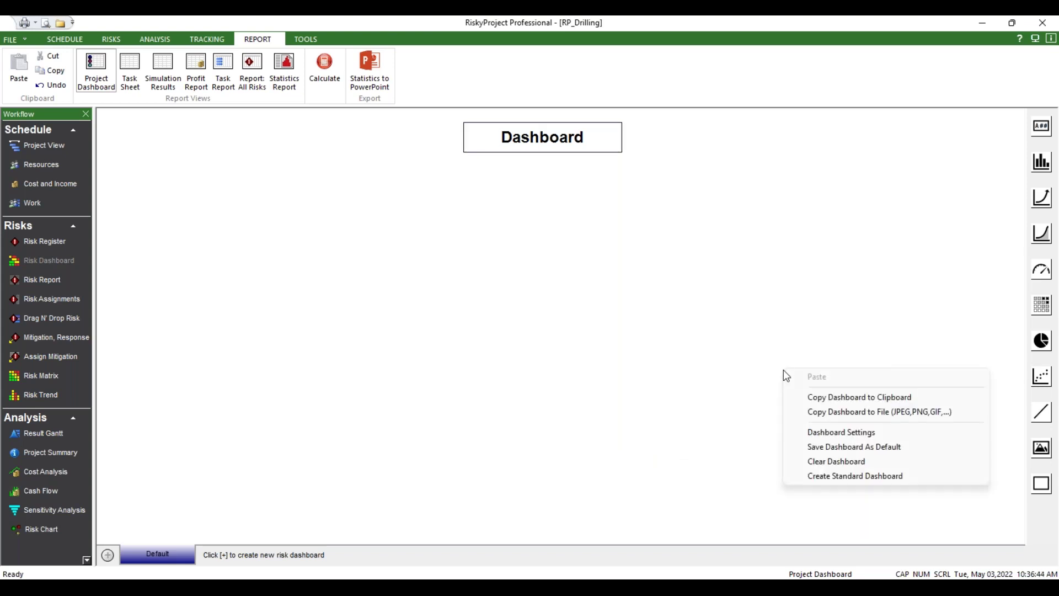
{"action": "left_click", "coordinate": [843, 478]}
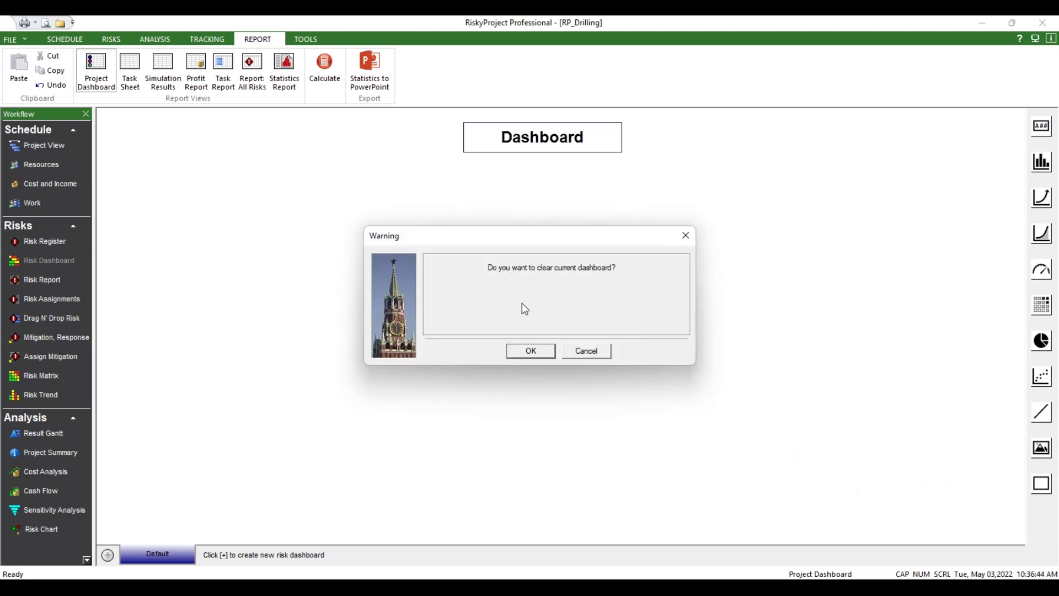
{"action": "left_click", "coordinate": [539, 350]}
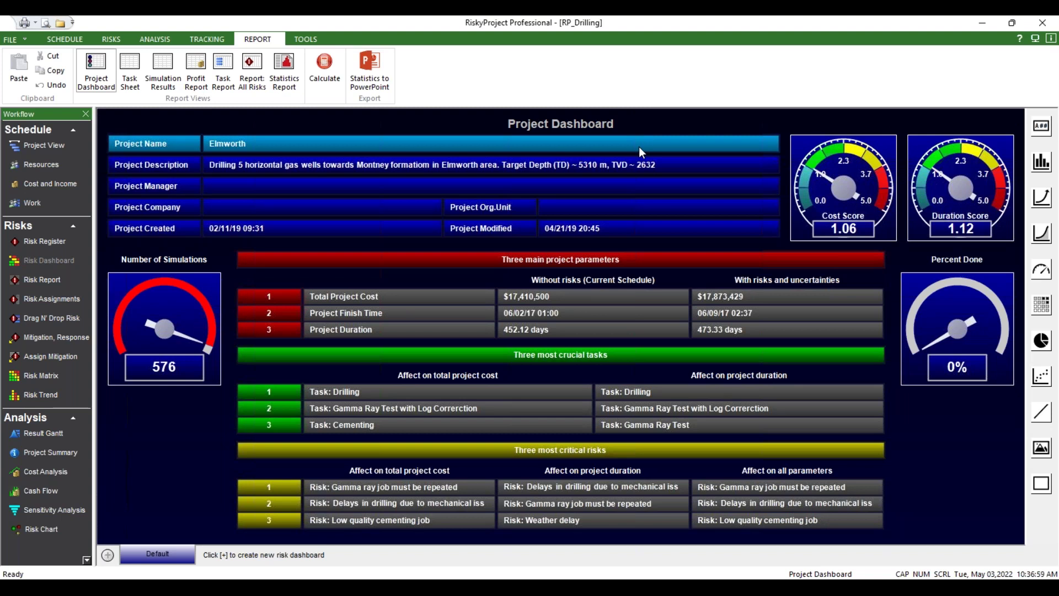
- Change the standard dashboard's background from a gradient to a solid white fill
{"action": "right_click", "coordinate": [930, 454]}
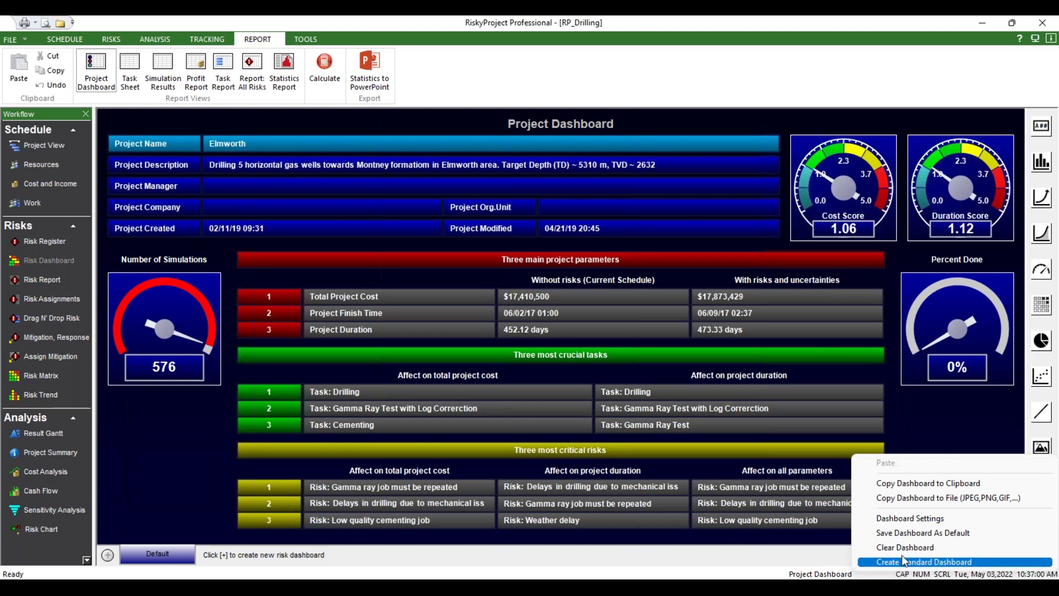
{"action": "left_click", "coordinate": [907, 520]}
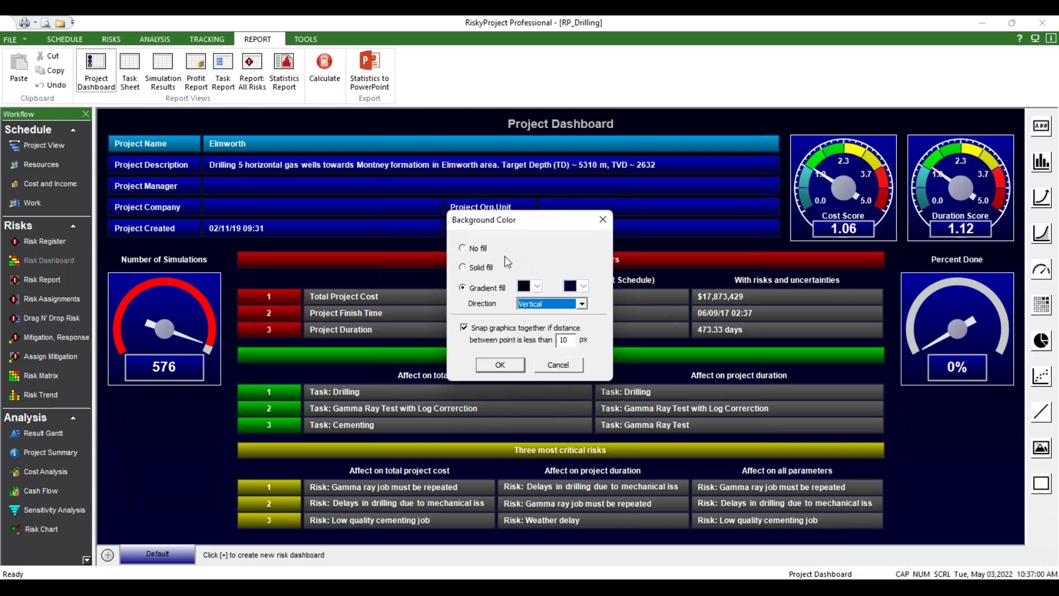
{"action": "left_click", "coordinate": [464, 268]}
{"action": "left_click", "coordinate": [529, 267]}
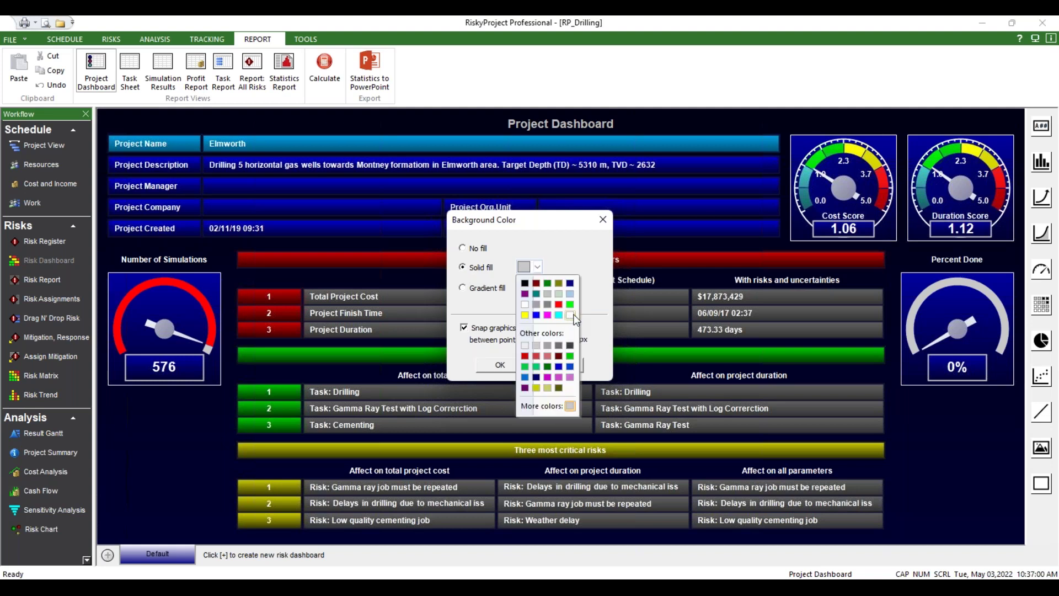
{"action": "left_click", "coordinate": [572, 315]}
{"action": "left_click", "coordinate": [500, 364]}
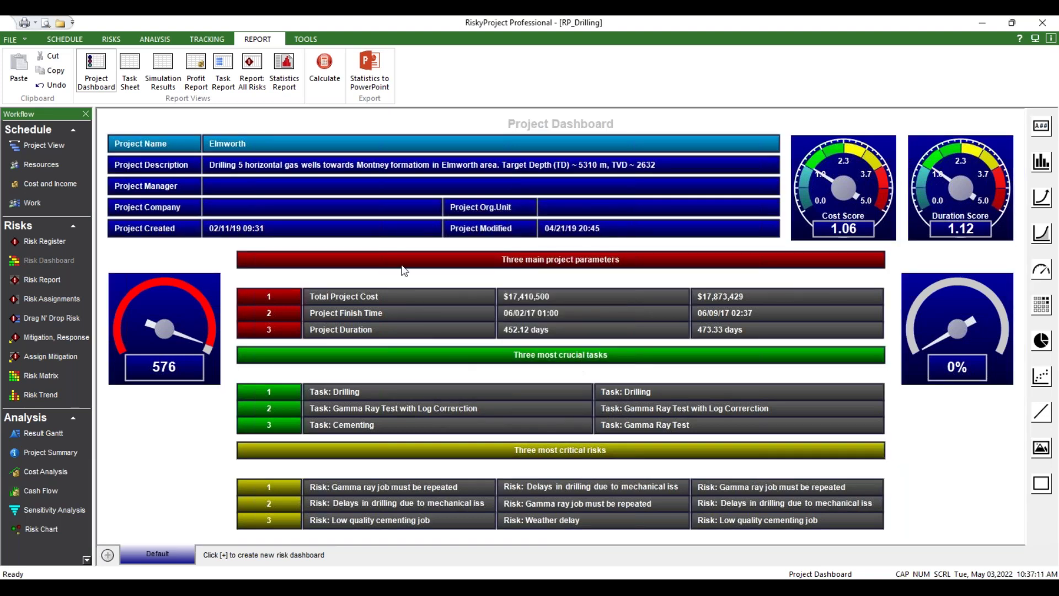
- Format the "Project Dashboard" title text in black at font size 24
{"action": "left_click", "coordinate": [587, 119]}
{"action": "right_click", "coordinate": [589, 124]}
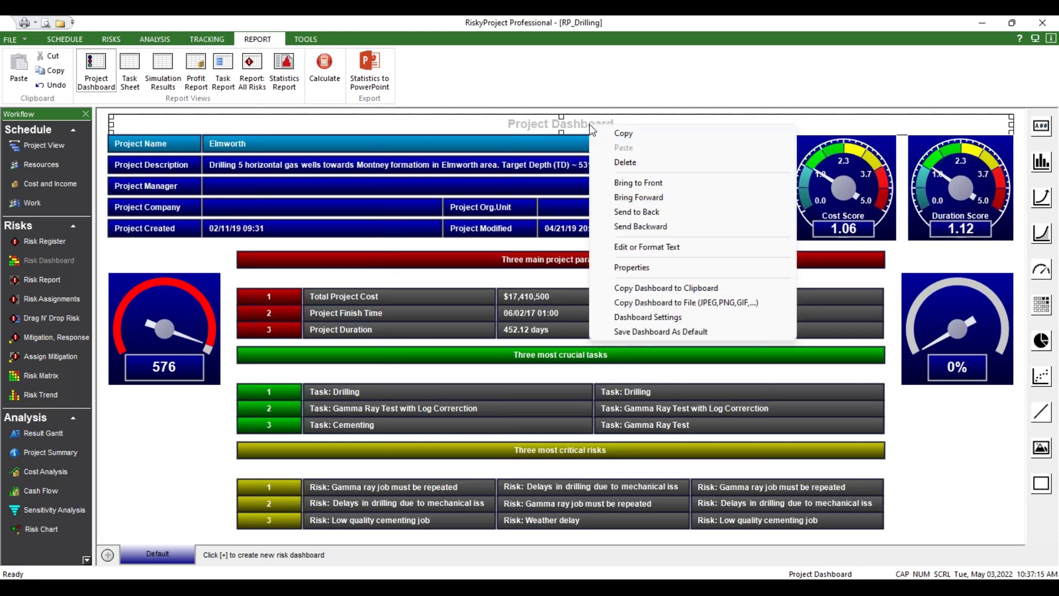
{"action": "left_click", "coordinate": [618, 246]}
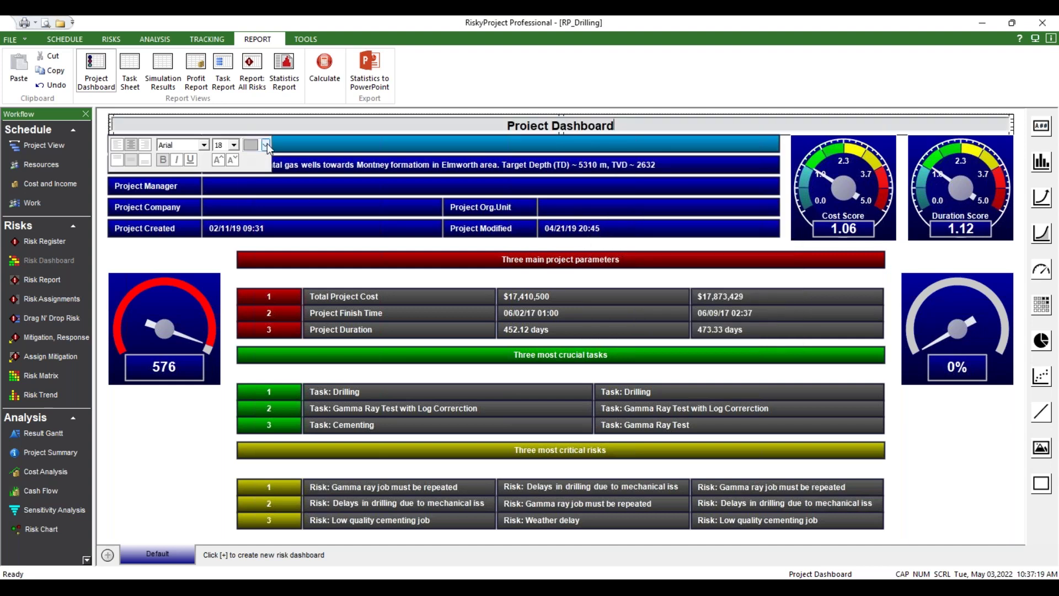
{"action": "left_click", "coordinate": [266, 146]}
{"action": "left_click", "coordinate": [250, 163]}
{"action": "left_click", "coordinate": [234, 145]}
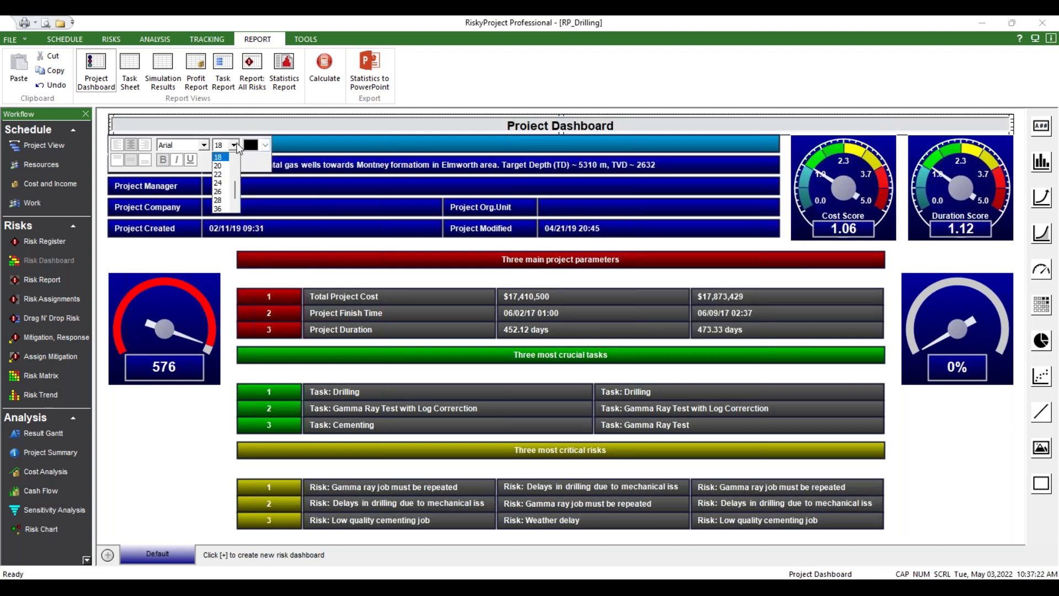
{"action": "left_click", "coordinate": [227, 183]}
{"action": "left_click", "coordinate": [367, 207]}
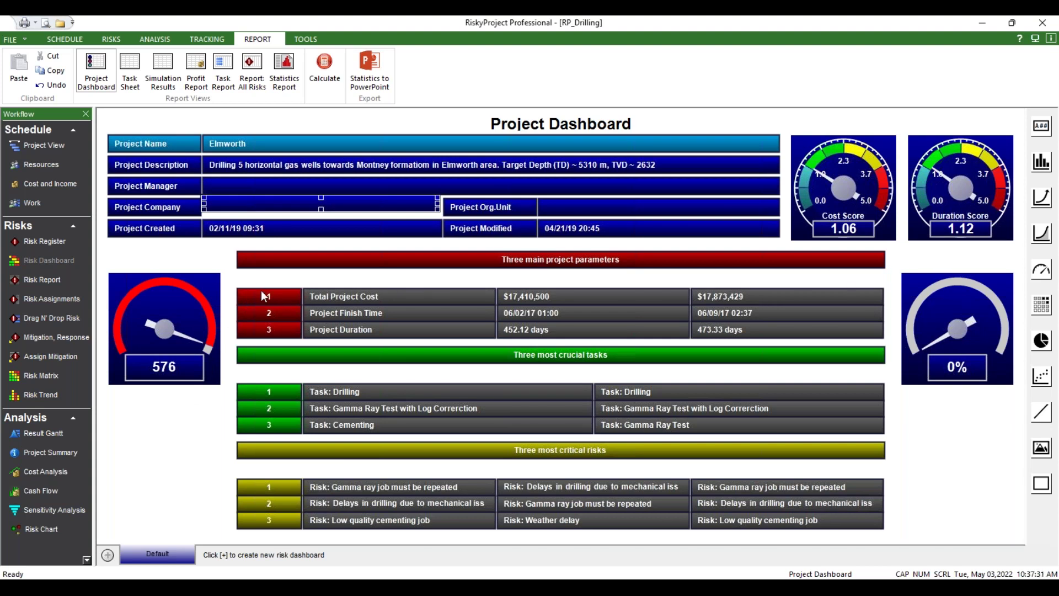
- Examine the indicator, line and fill properties of the current-schedule Total Project Cost box, leaving them as they are
{"action": "right_click", "coordinate": [561, 297]}
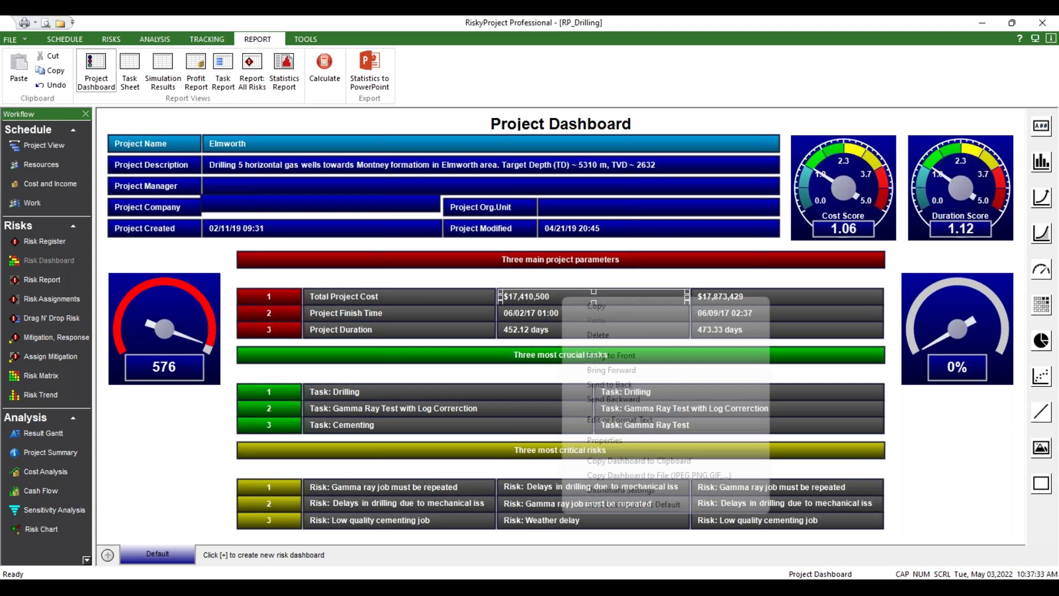
{"action": "left_click", "coordinate": [582, 440]}
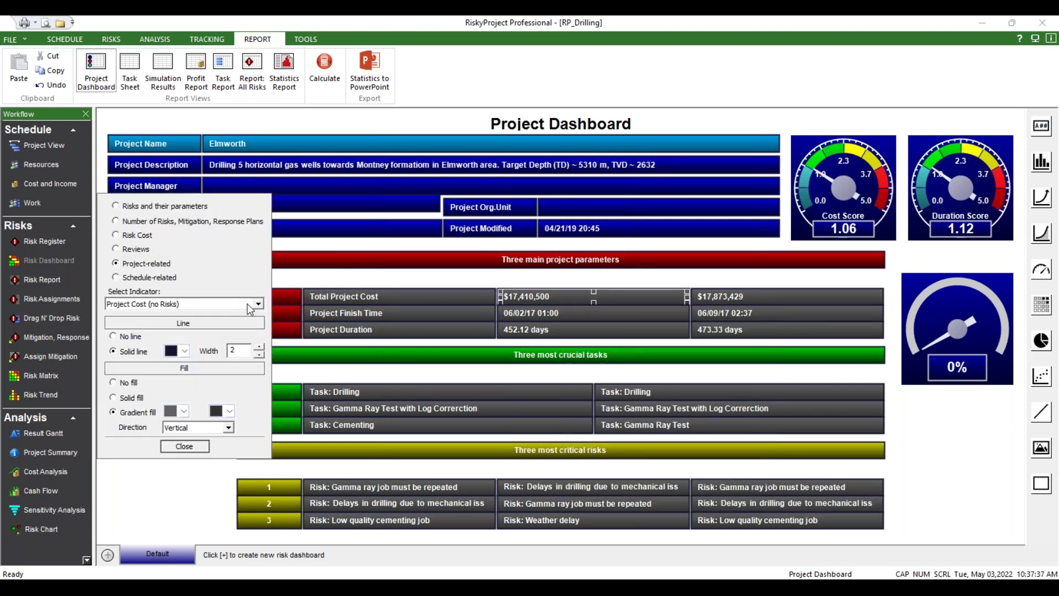
{"action": "left_click", "coordinate": [186, 446]}
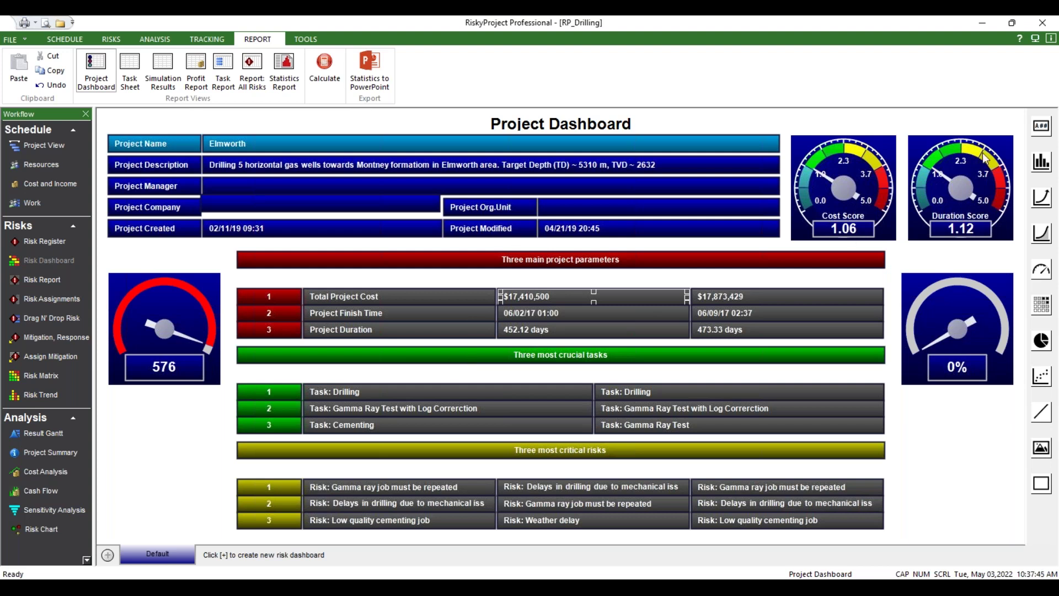
- Reset the edited project dashboard to the standard dashboard, confirming that the current one is cleared
{"action": "right_click", "coordinate": [946, 446]}
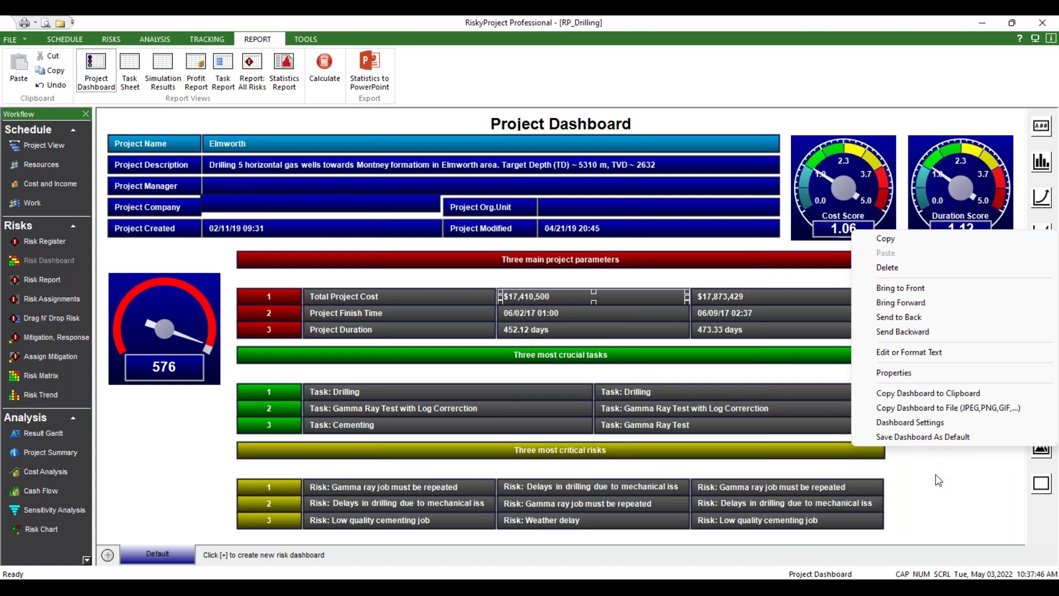
{"action": "left_click", "coordinate": [936, 476]}
{"action": "right_click", "coordinate": [935, 475]}
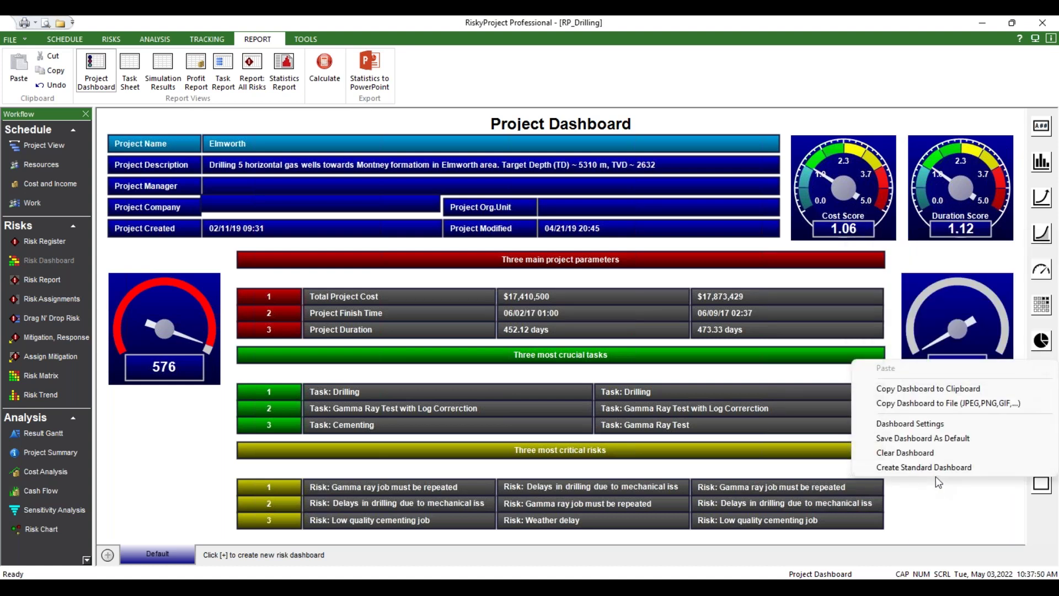
{"action": "left_click", "coordinate": [935, 467]}
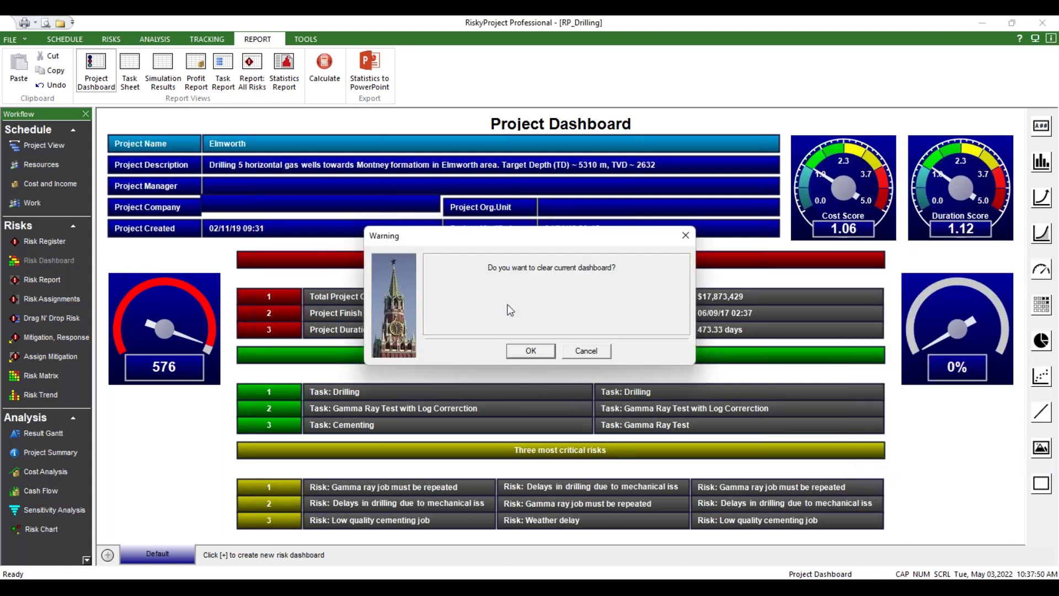
{"action": "left_click", "coordinate": [531, 351]}
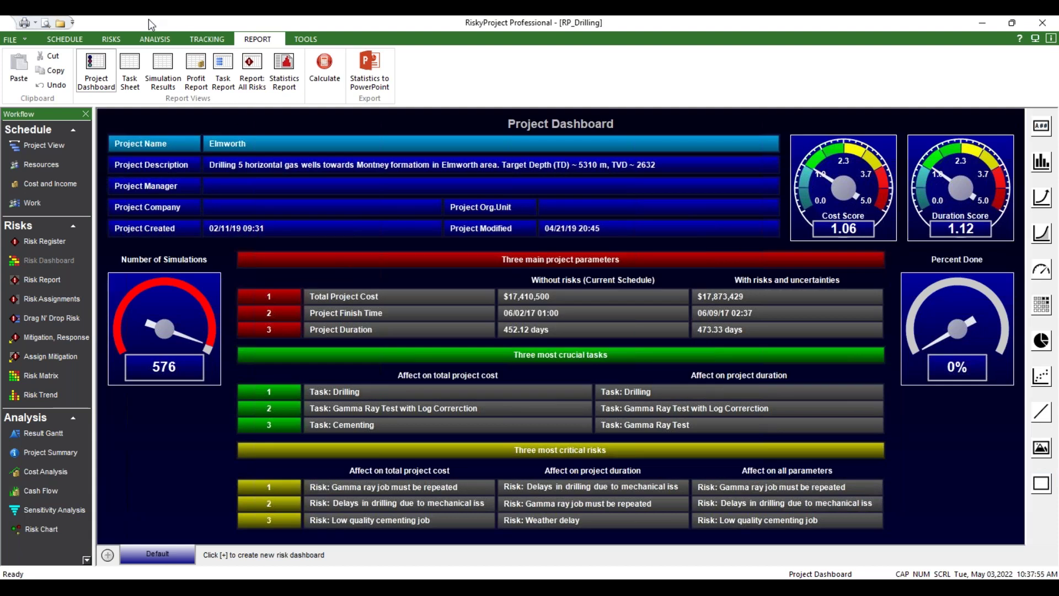
- Open the risk dashboard and examine the options available for its space background picture
{"action": "left_click", "coordinate": [112, 42]}
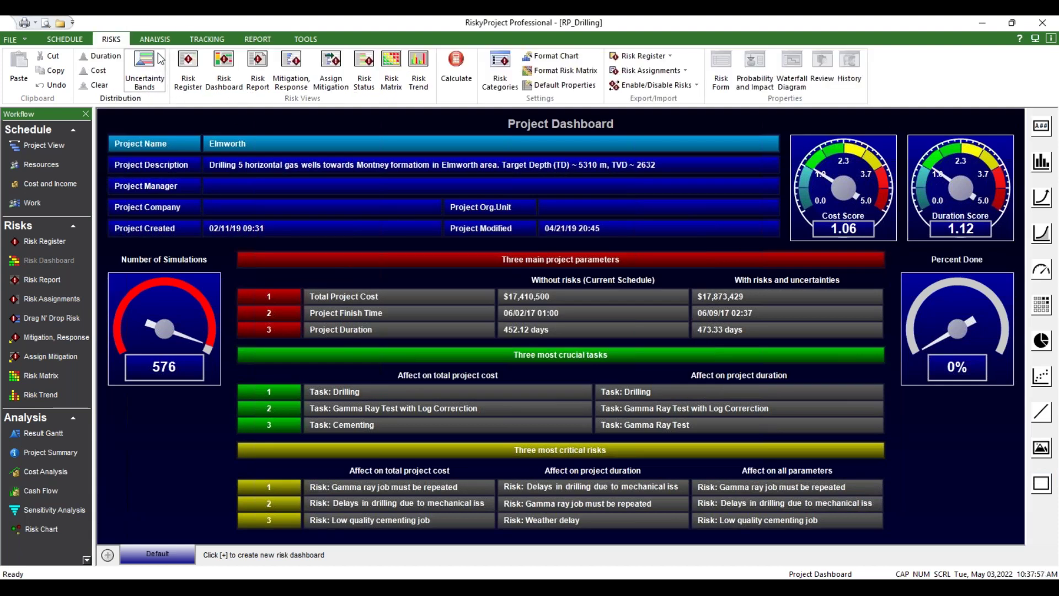
{"action": "left_click", "coordinate": [57, 258]}
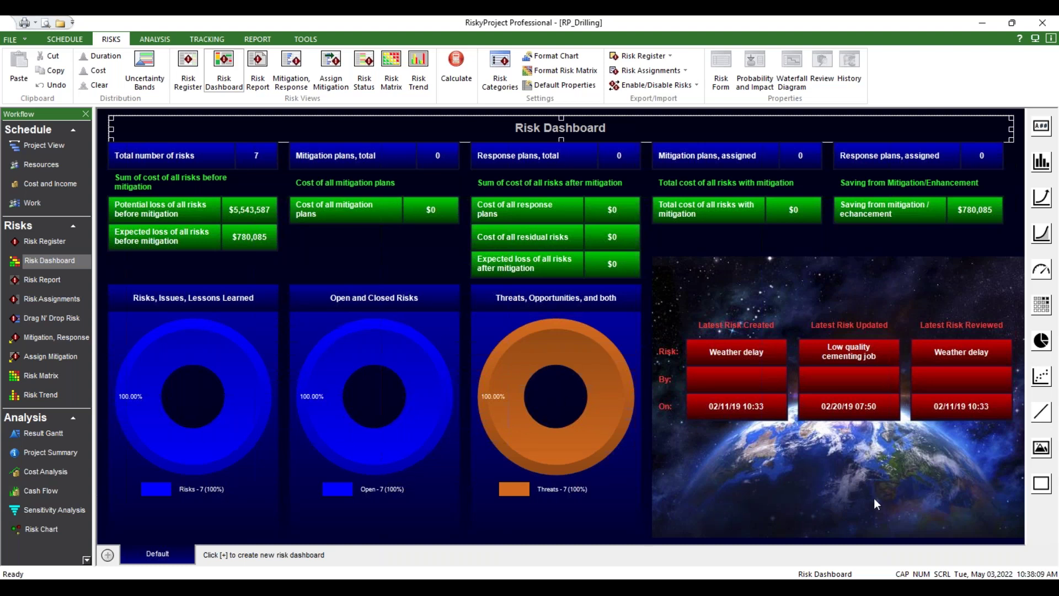
{"action": "left_click", "coordinate": [776, 492]}
{"action": "right_click", "coordinate": [775, 492]}
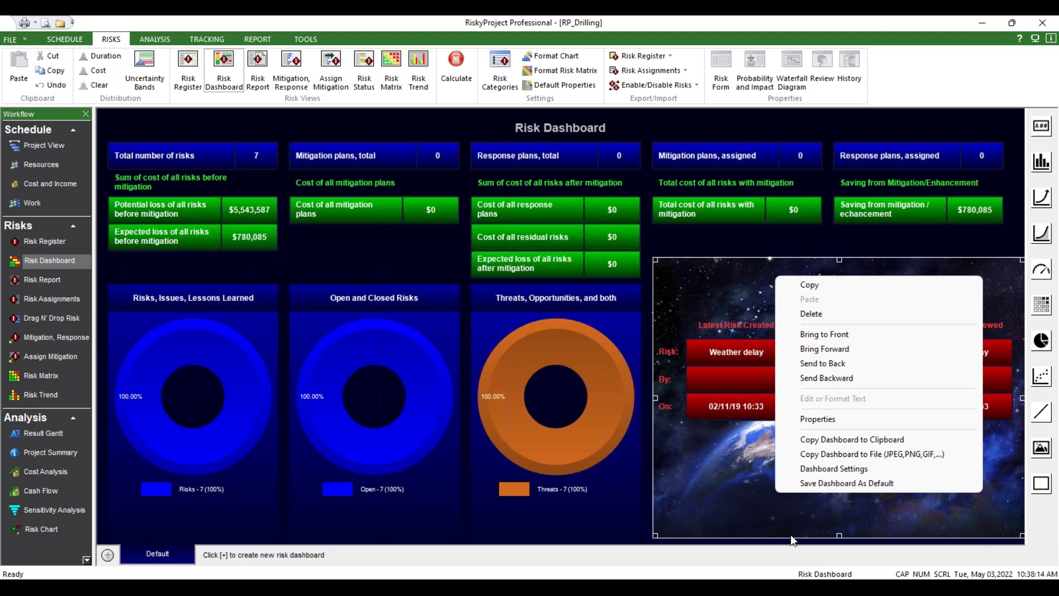
{"action": "left_click", "coordinate": [721, 239]}
{"action": "left_click", "coordinate": [720, 239]}
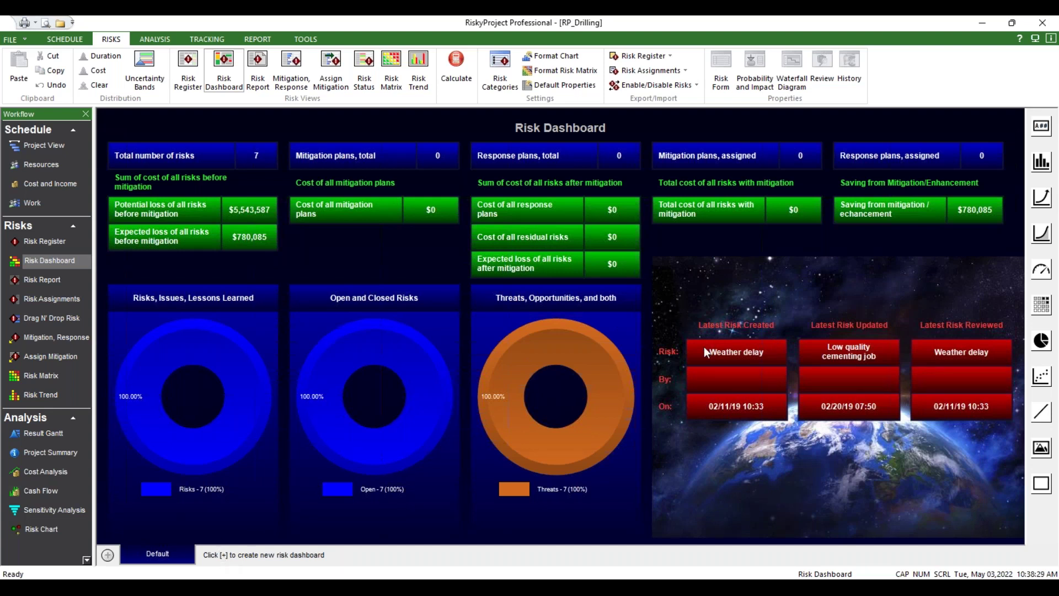
- Open the risk form of the "Gamma ray job must be repeated" risk from the risk register and start editing its layout
{"action": "left_click", "coordinate": [42, 243]}
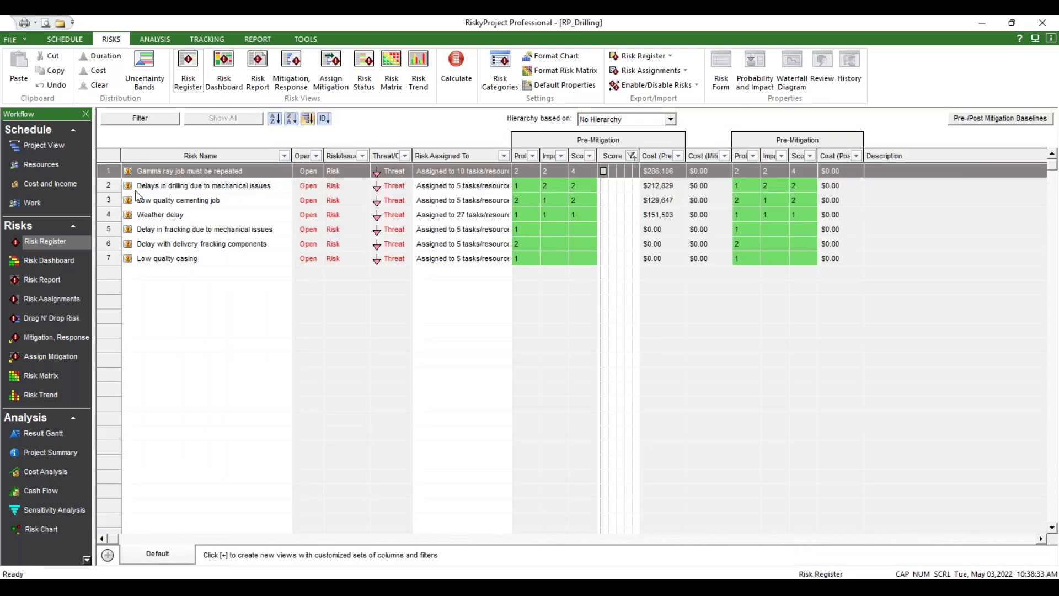
{"action": "left_click", "coordinate": [103, 171]}
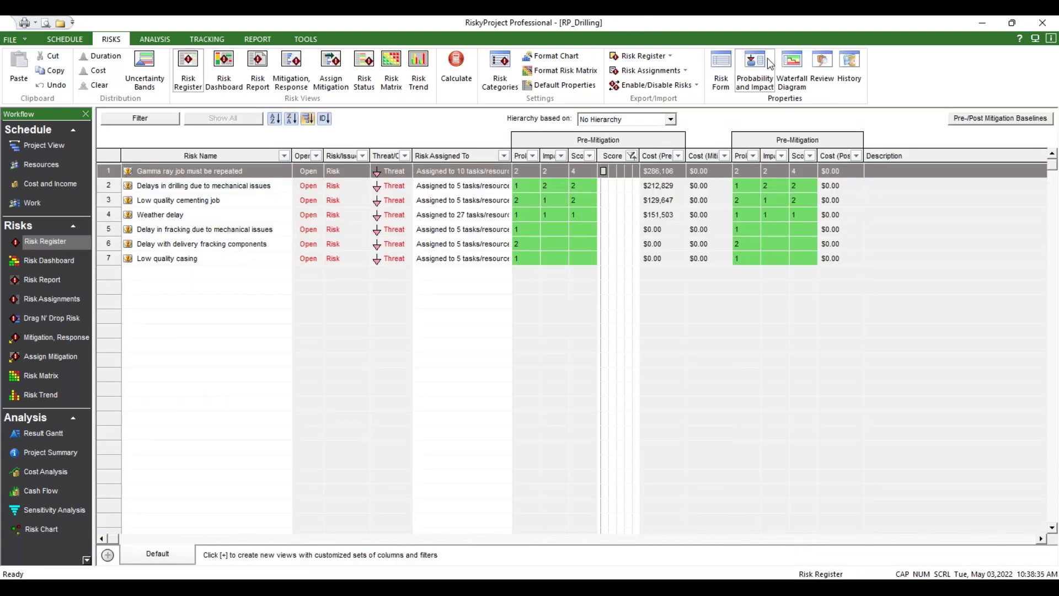
{"action": "left_click", "coordinate": [723, 59]}
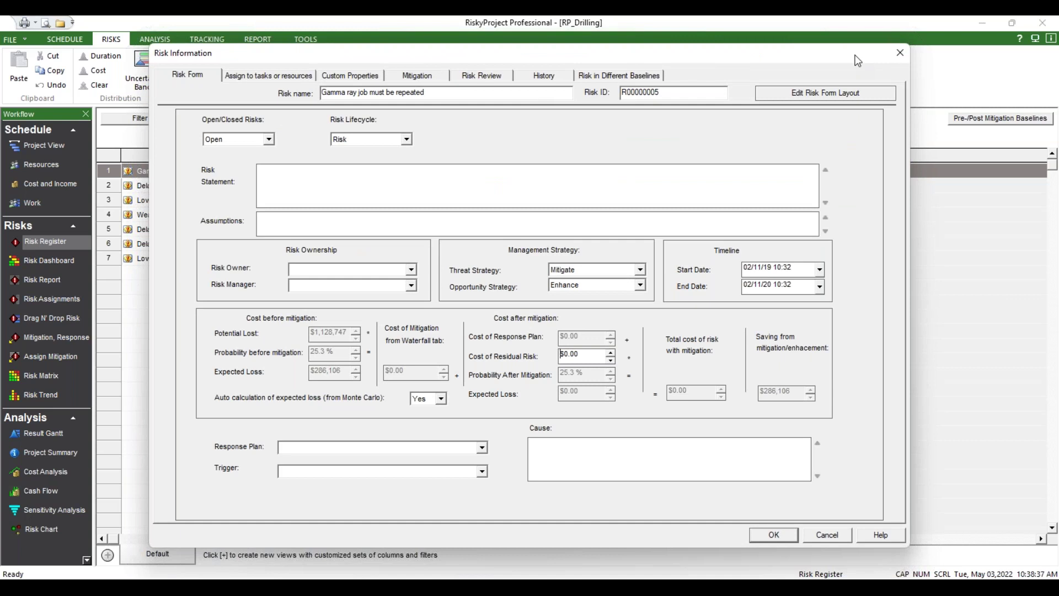
{"action": "left_click", "coordinate": [853, 98]}
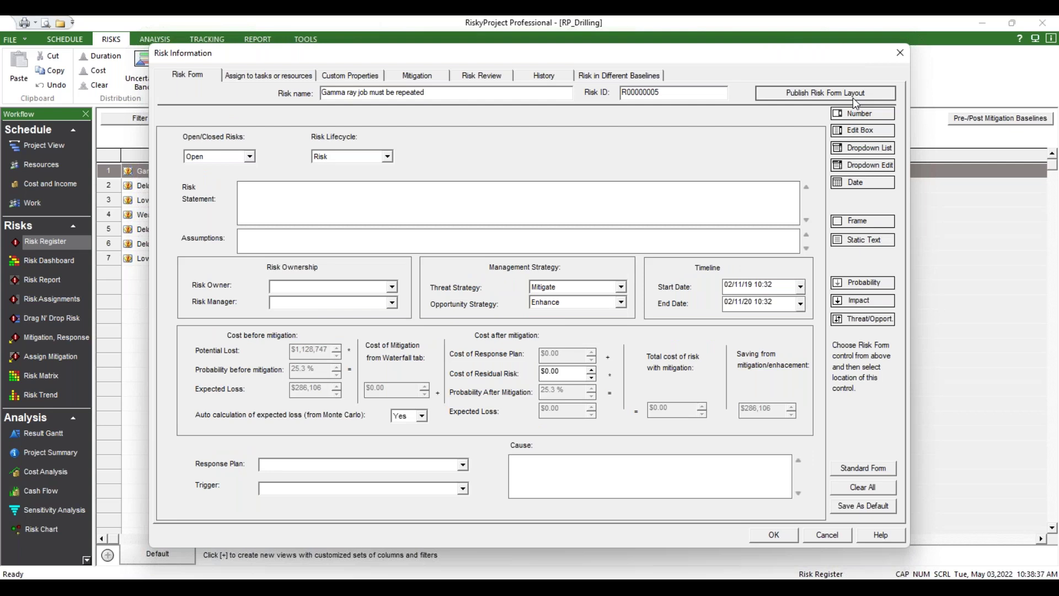
- Examine the Risk Lifecycle and Open/Closed Risks labels and the risk properties available for the Open/Closed dropdown, keeping its current assignment
{"action": "left_click", "coordinate": [244, 139]}
{"action": "left_click", "coordinate": [358, 144]}
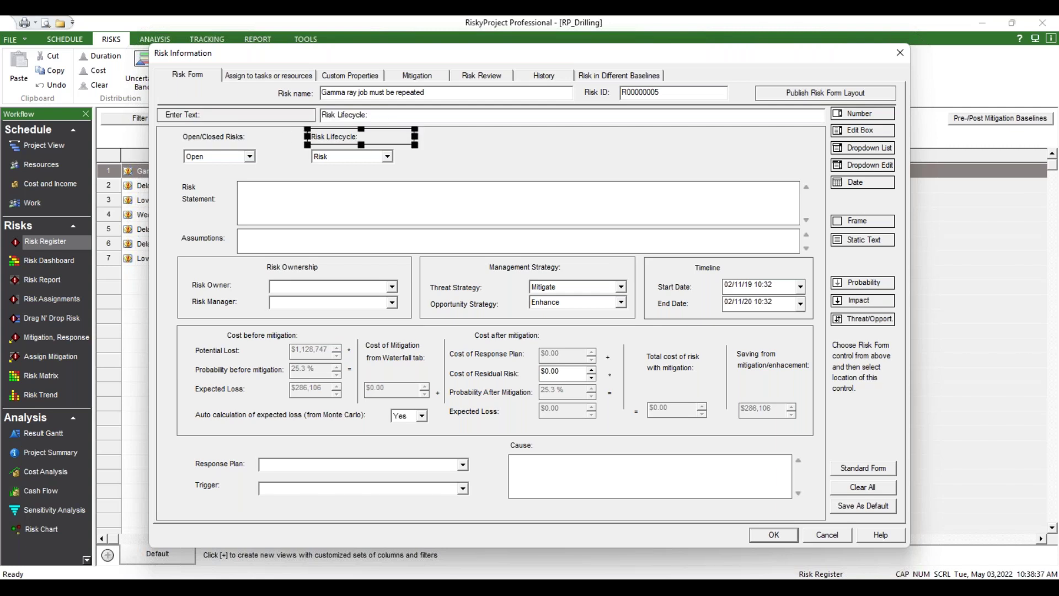
{"action": "left_click", "coordinate": [228, 139]}
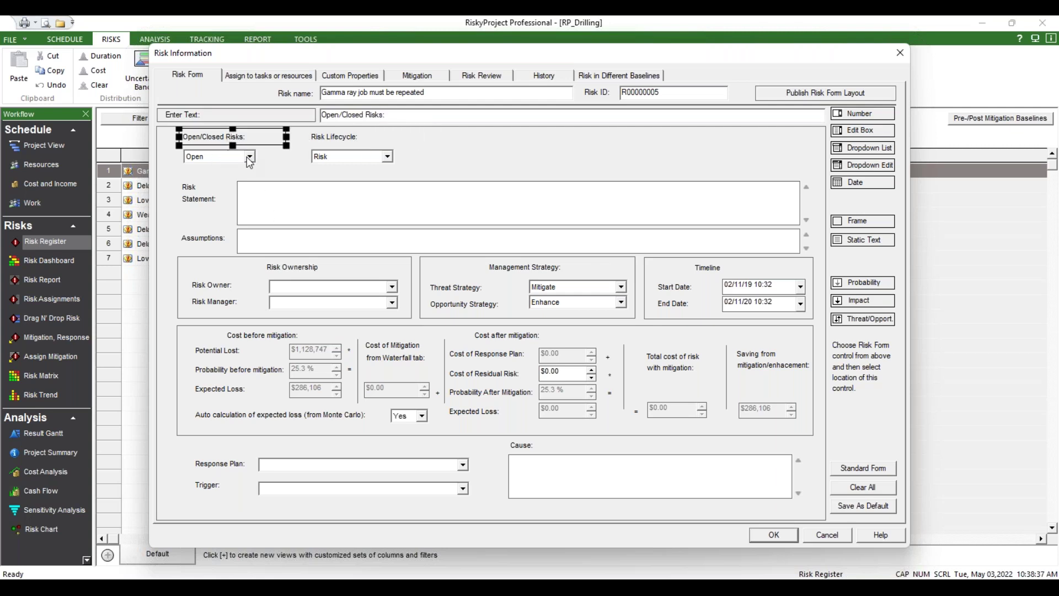
{"action": "left_click", "coordinate": [234, 161]}
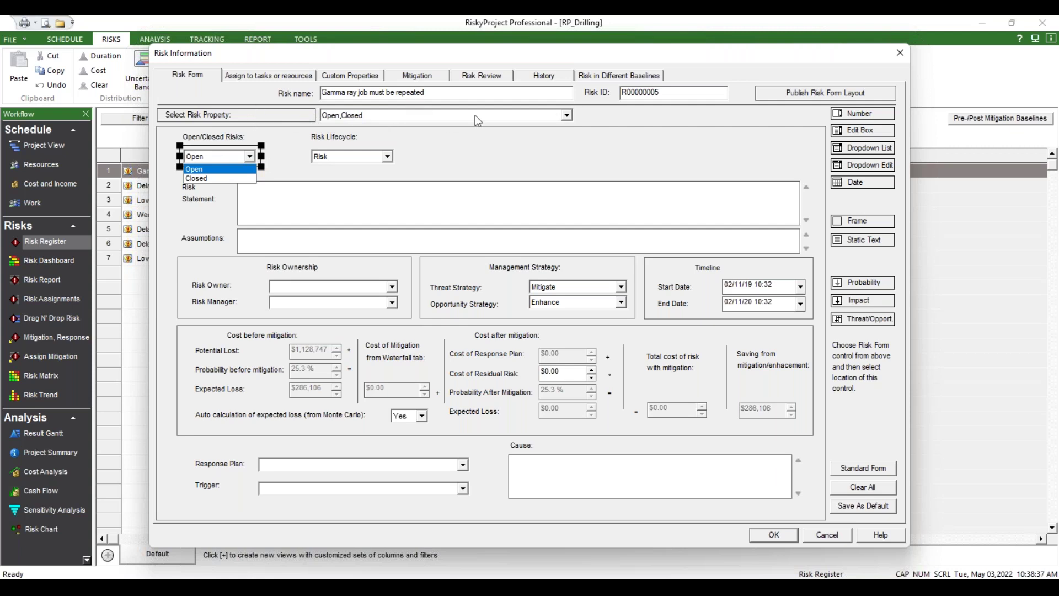
{"action": "key", "text": "Return"}
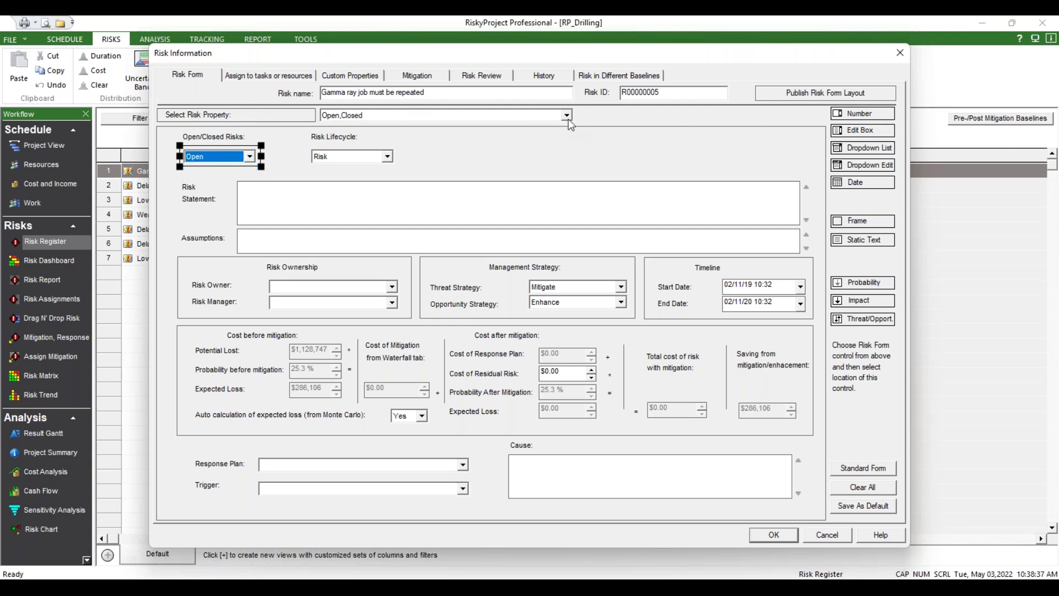
{"action": "left_click", "coordinate": [568, 115]}
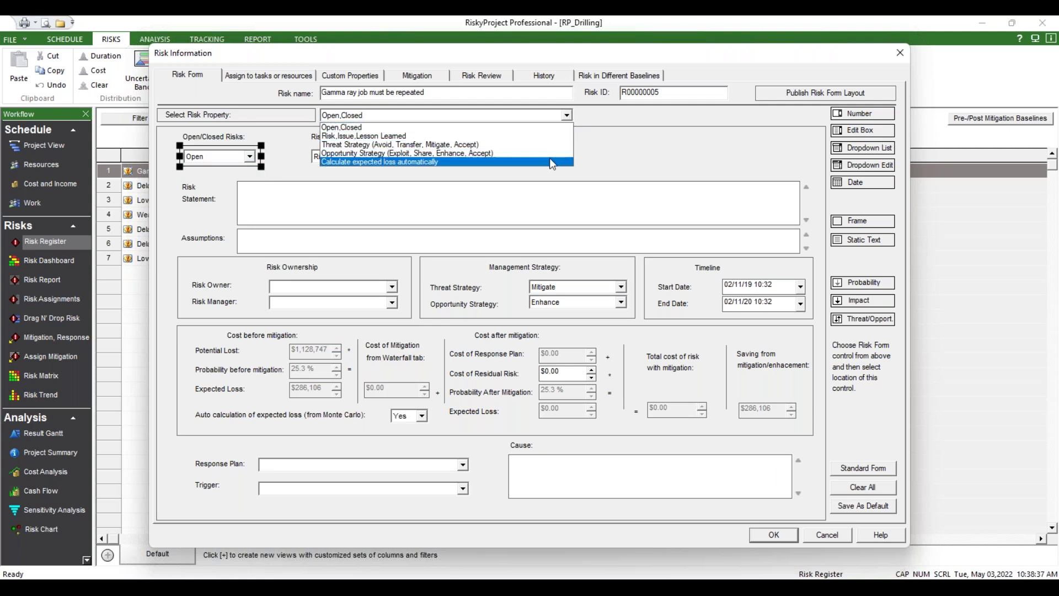
{"action": "left_click", "coordinate": [627, 133]}
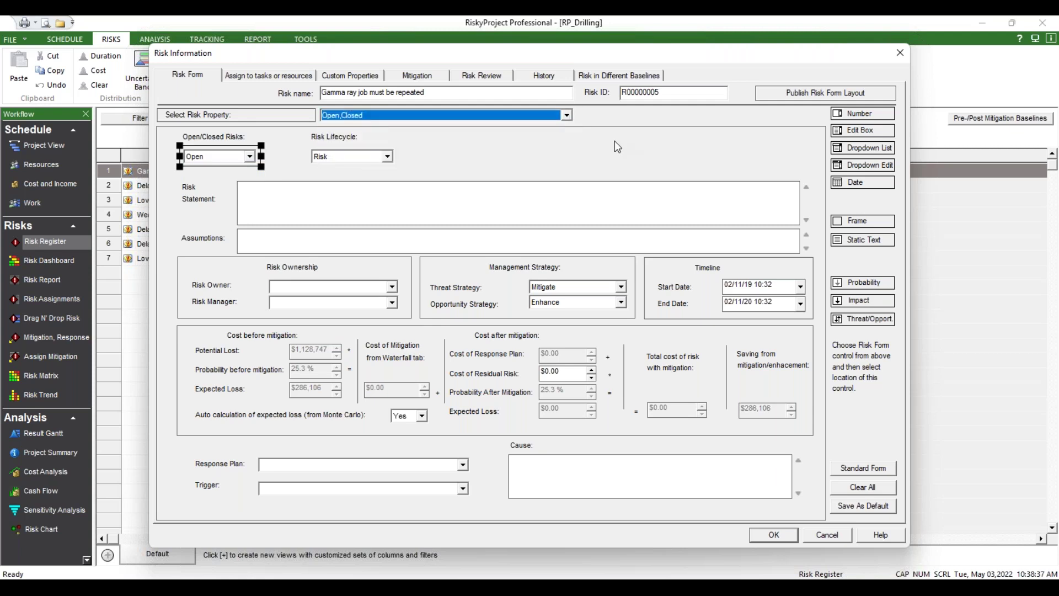
{"action": "left_click", "coordinate": [521, 167]}
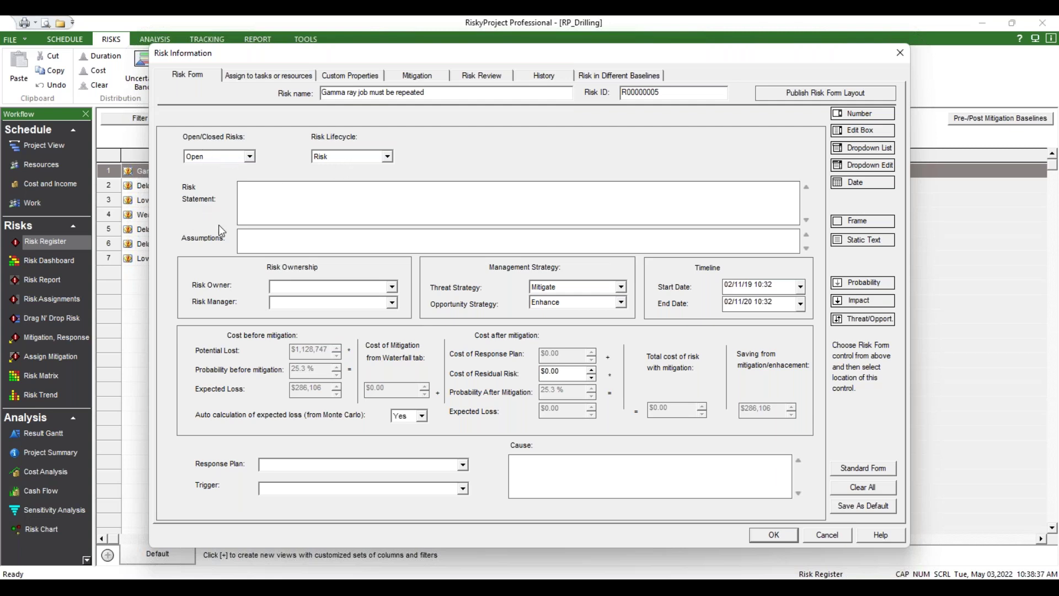
- Link the Risk Statement box on the risk form to the Risk Description property
{"action": "left_click", "coordinate": [273, 191]}
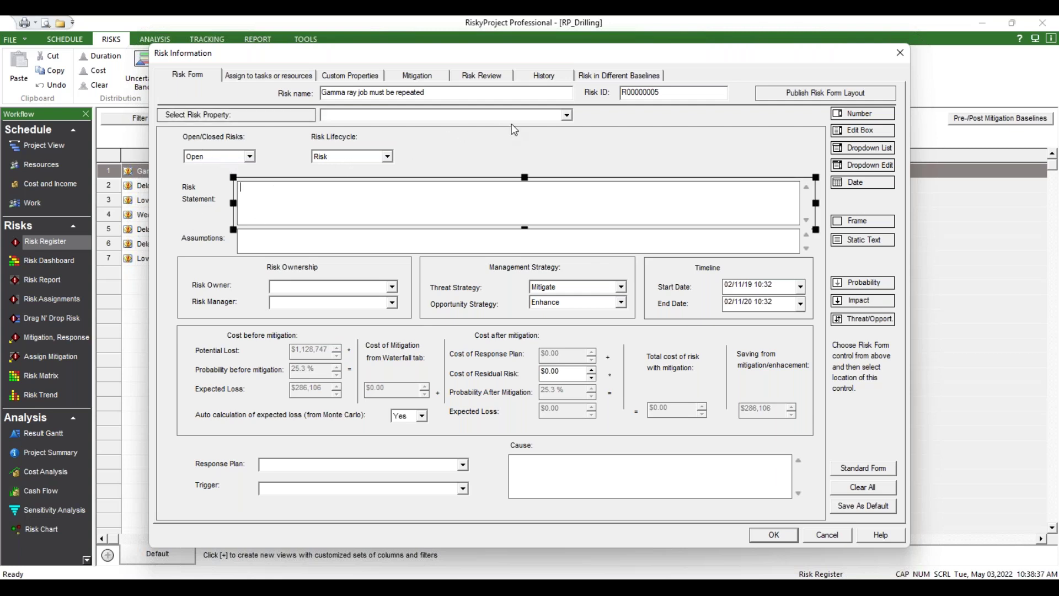
{"action": "left_click", "coordinate": [567, 115]}
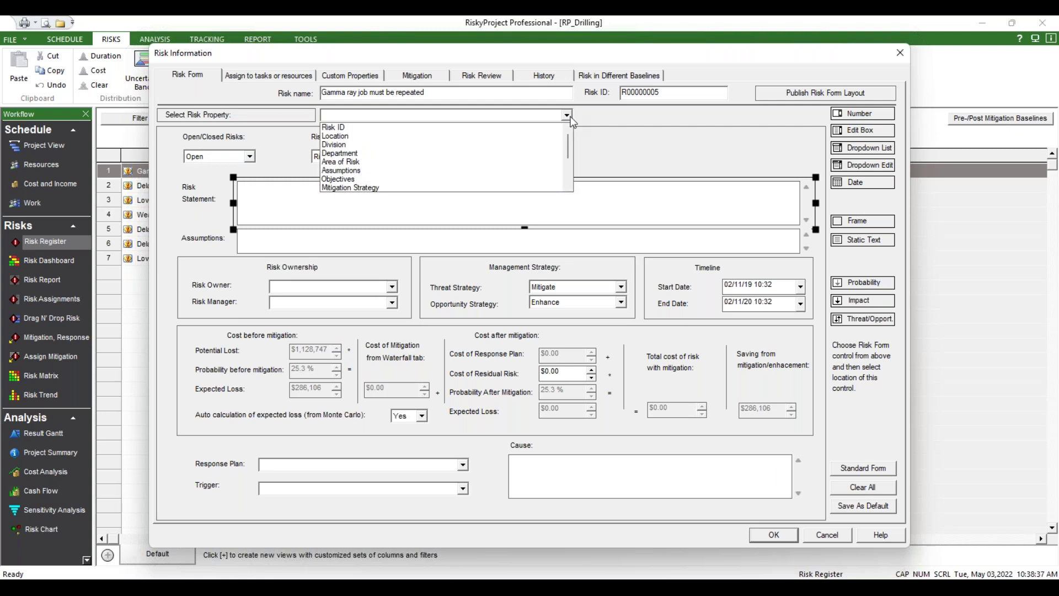
{"action": "scroll", "coordinate": [533, 159], "scroll_direction": "down", "scroll_amount": 3}
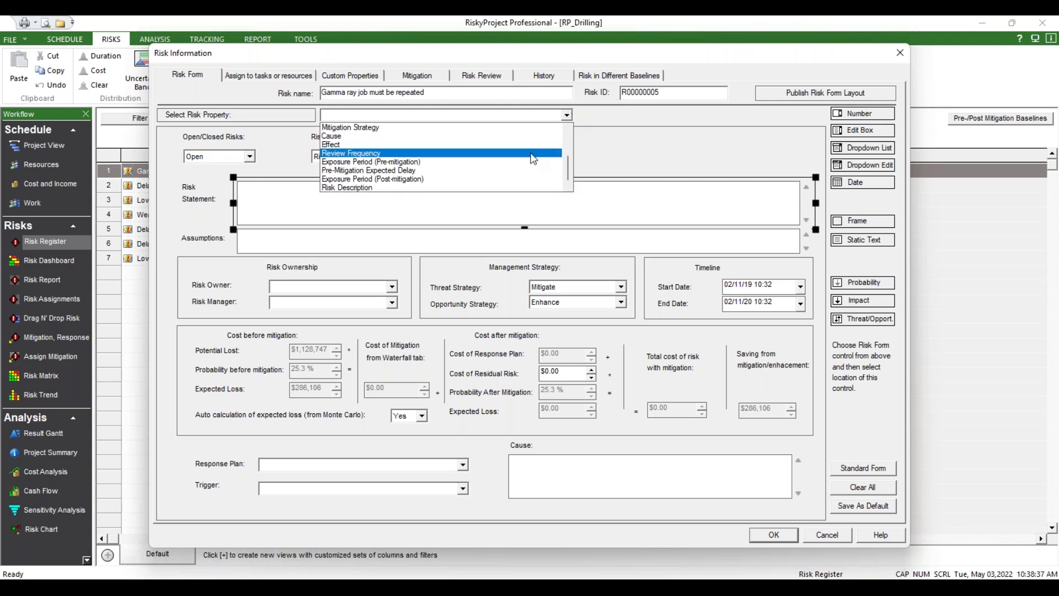
{"action": "left_click", "coordinate": [412, 186]}
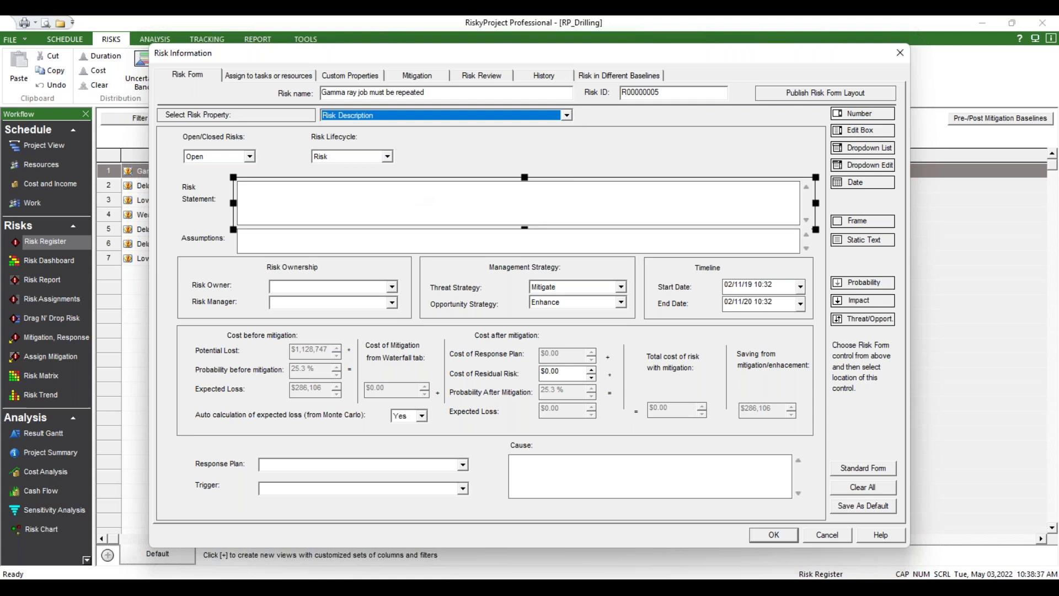
{"action": "left_click", "coordinate": [667, 157]}
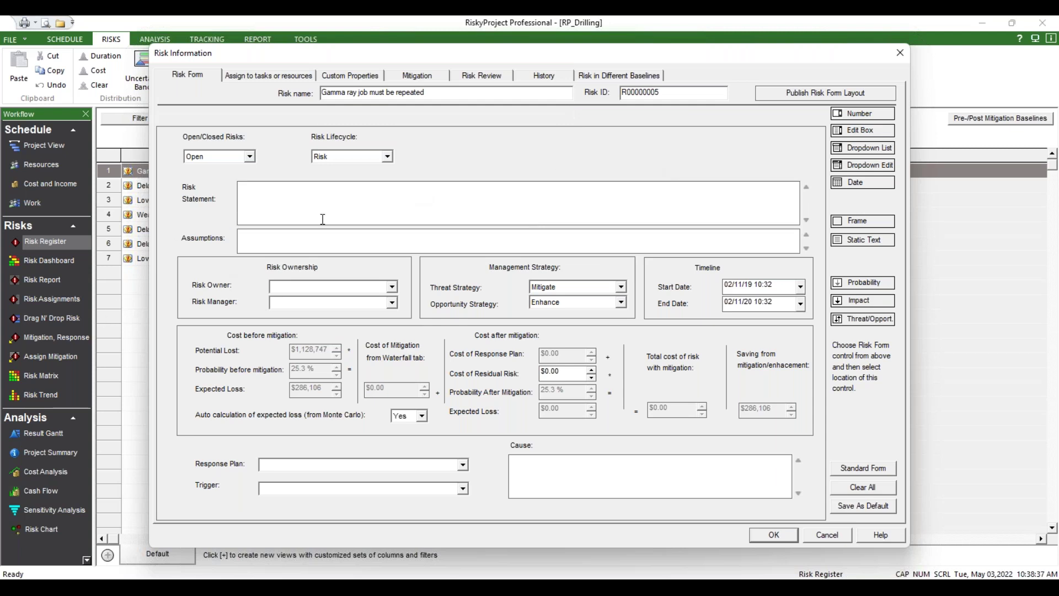
- Examine the property linked to the Risk Owner field and the mandatory, delete, copy and paste options of the Risk Statement box
{"action": "left_click", "coordinate": [370, 281]}
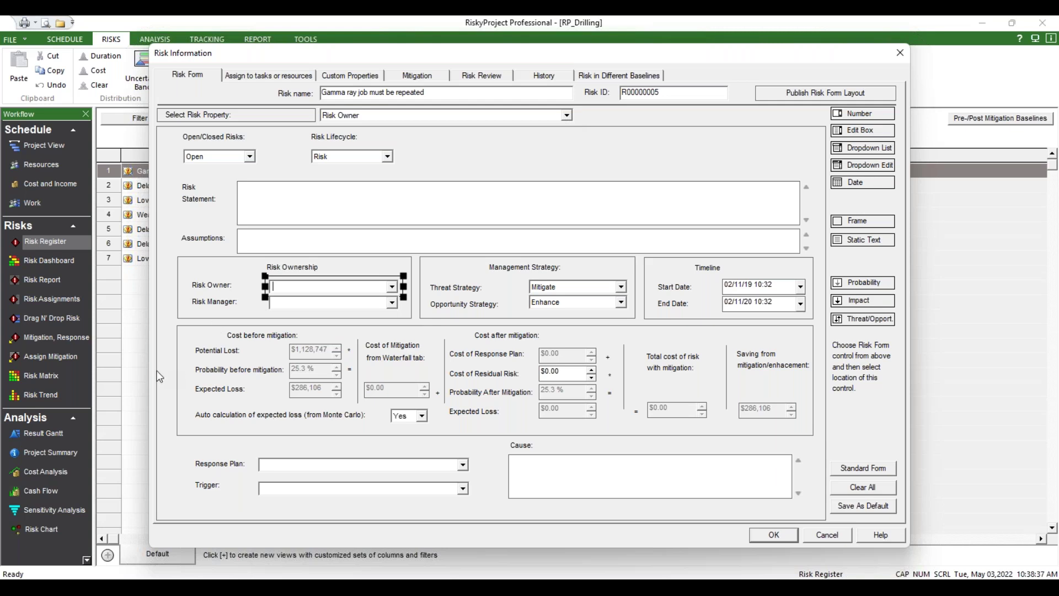
{"action": "left_click", "coordinate": [167, 247]}
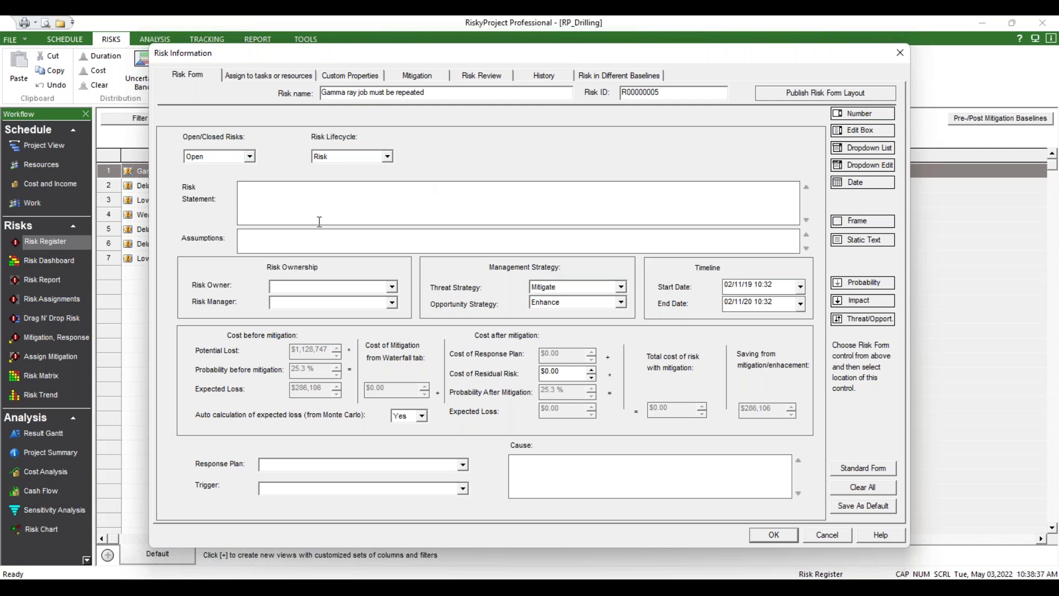
{"action": "left_click", "coordinate": [292, 242]}
{"action": "left_click", "coordinate": [289, 196]}
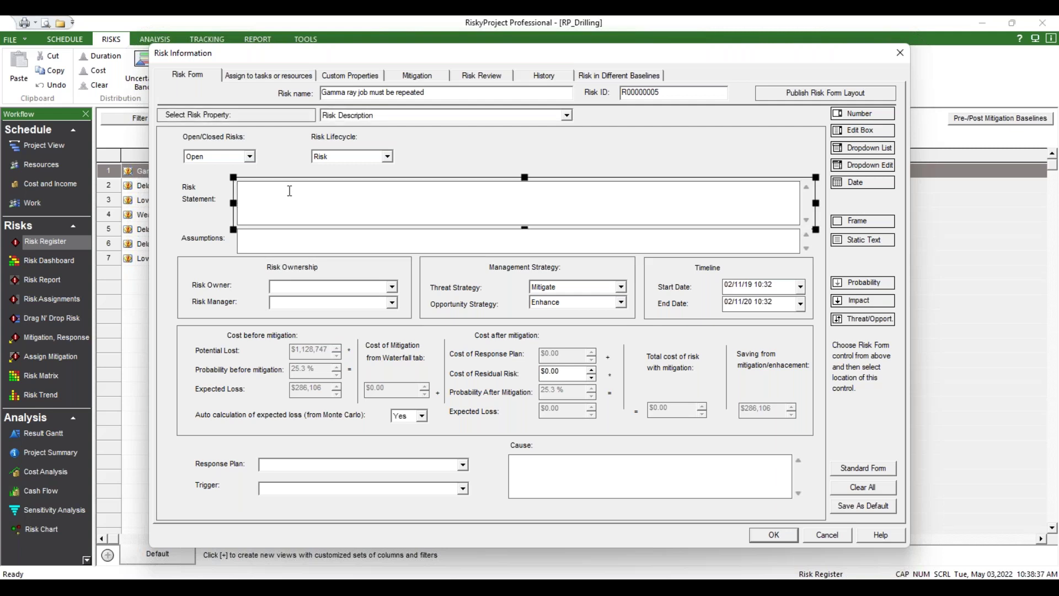
{"action": "right_click", "coordinate": [294, 182]}
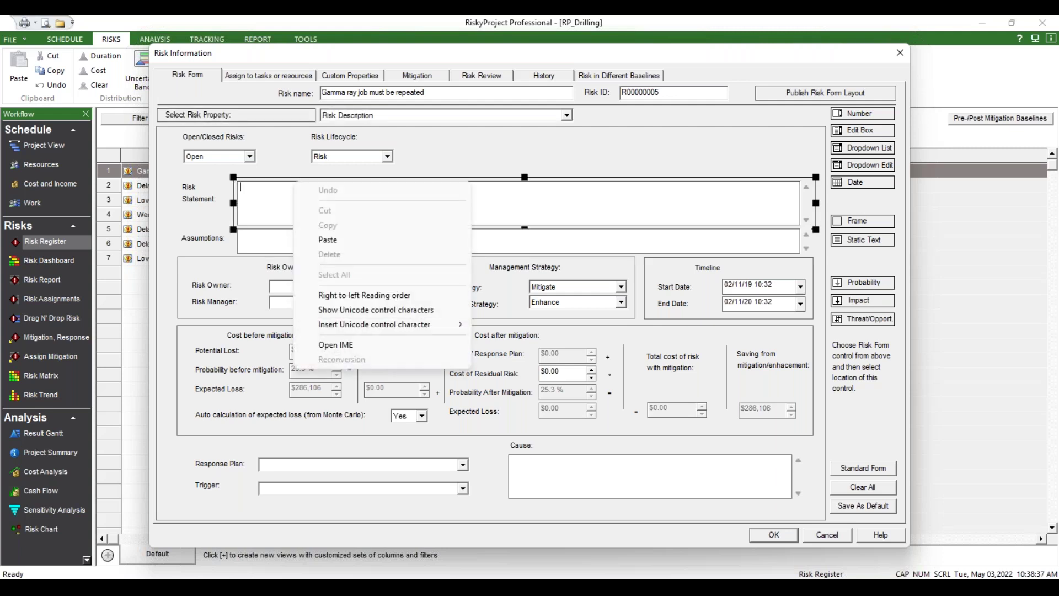
{"action": "key", "text": "Escape"}
{"action": "right_click", "coordinate": [286, 180]}
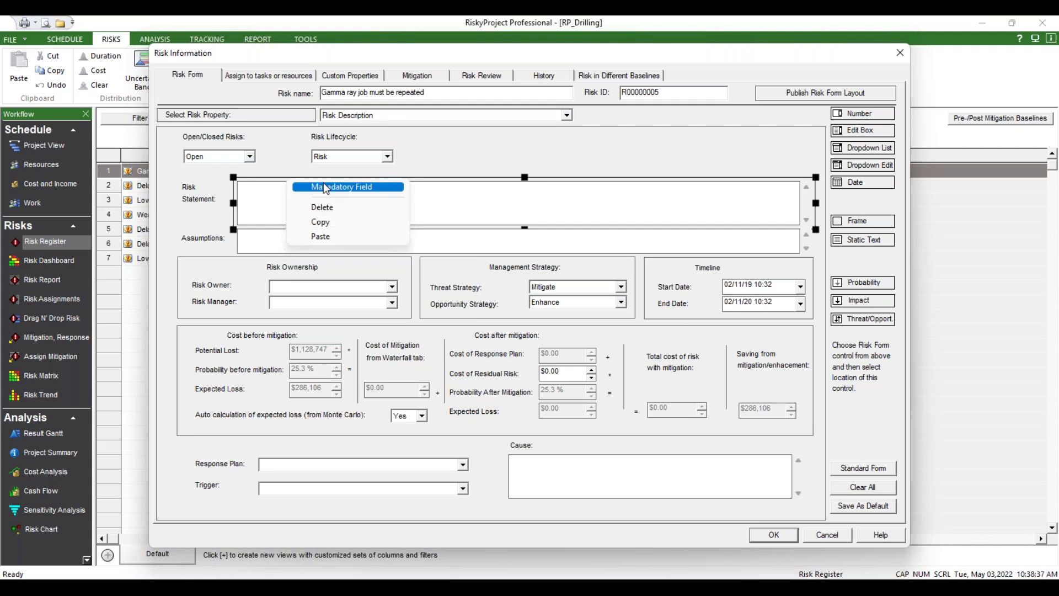
{"action": "left_click", "coordinate": [510, 152]}
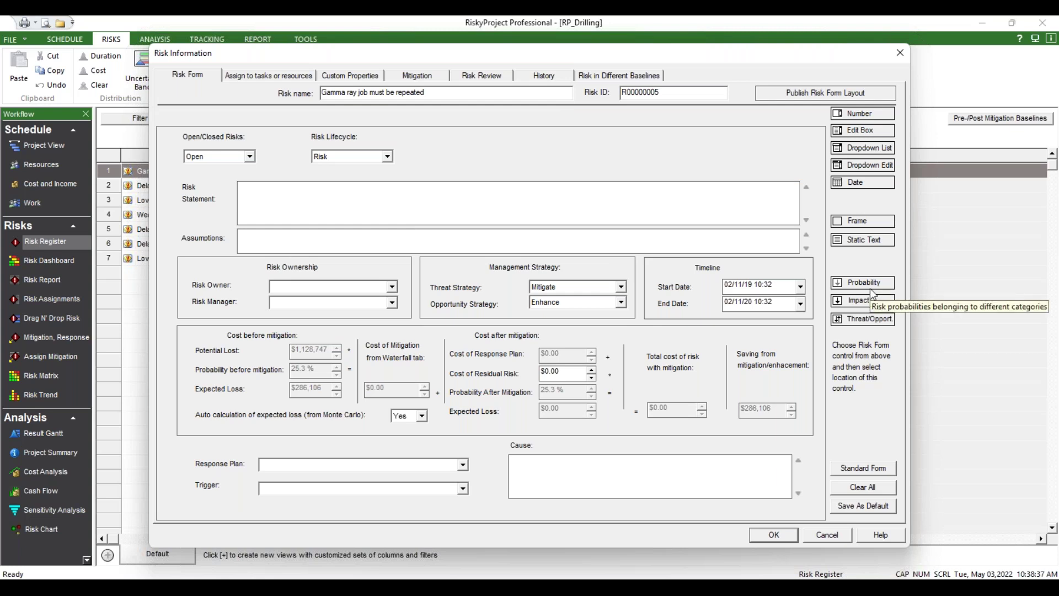
- Publish the edited risk form layout after checking the risk's assignment page
{"action": "left_click", "coordinate": [259, 76]}
{"action": "left_click", "coordinate": [182, 76]}
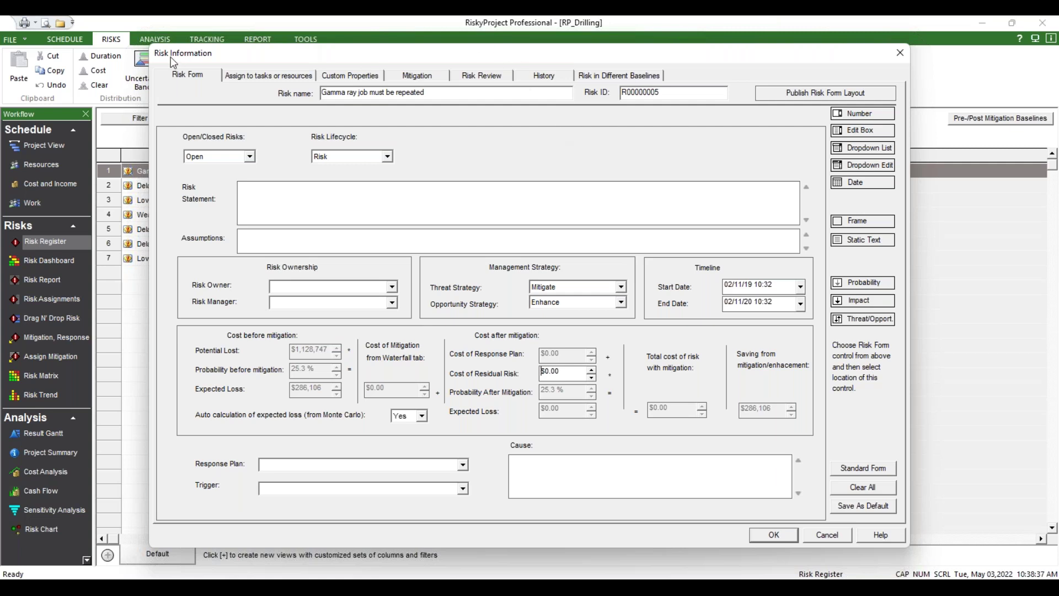
{"action": "left_click", "coordinate": [815, 95]}
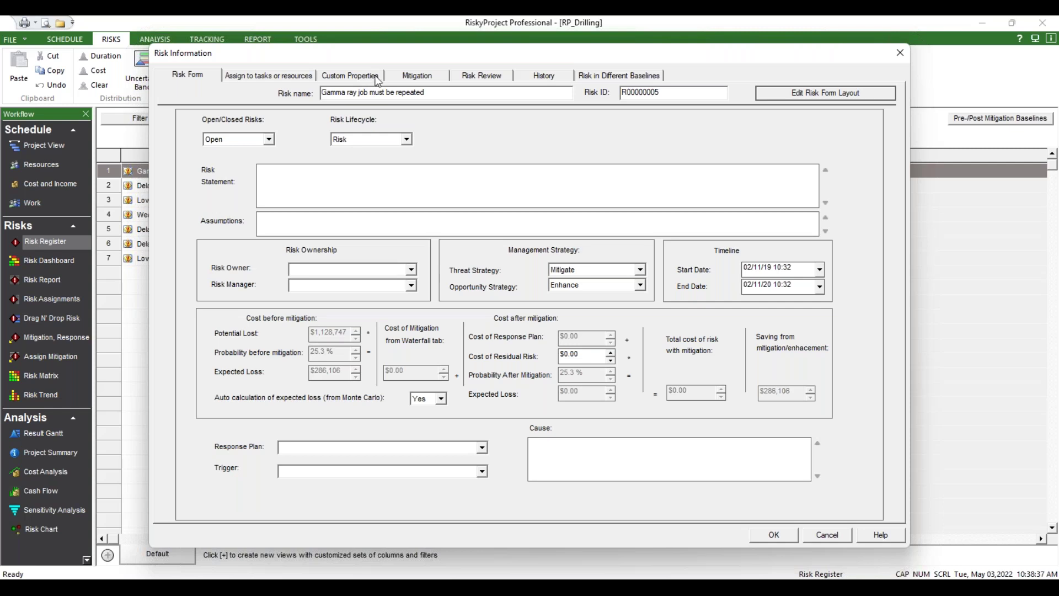
- Examine the Gamma Ray Test tasks assigned to the risk, with their chances and outcomes
{"action": "left_click", "coordinate": [304, 73]}
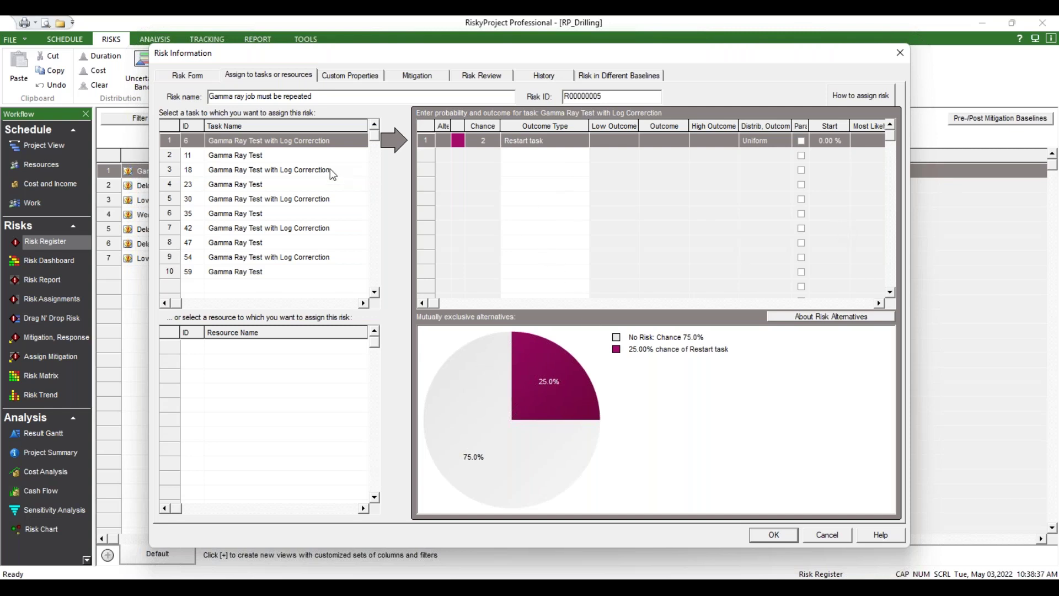
{"action": "left_click", "coordinate": [280, 159]}
{"action": "left_click", "coordinate": [268, 184]}
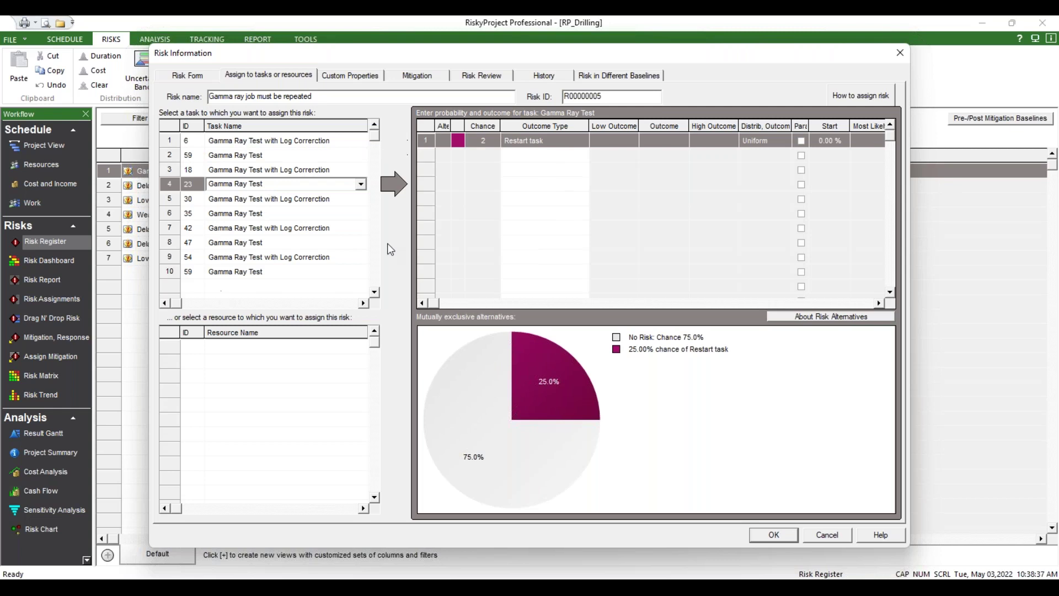